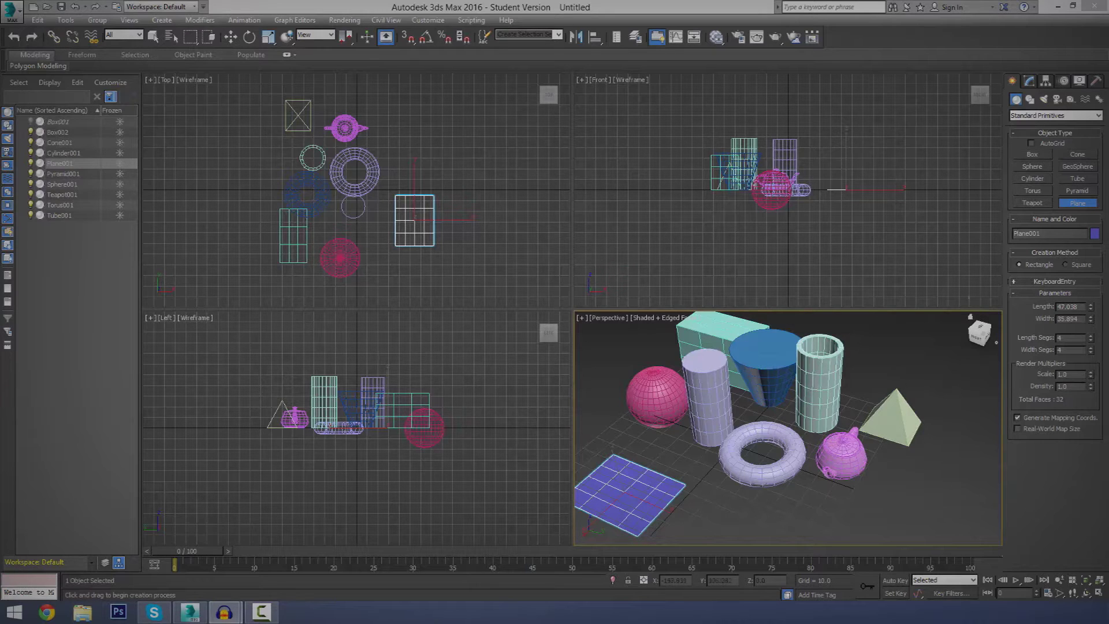
# - Examine the standard primitives in the perspective viewport from several angles and review the viewport's point-of-view options
pyautogui.click(735, 408)
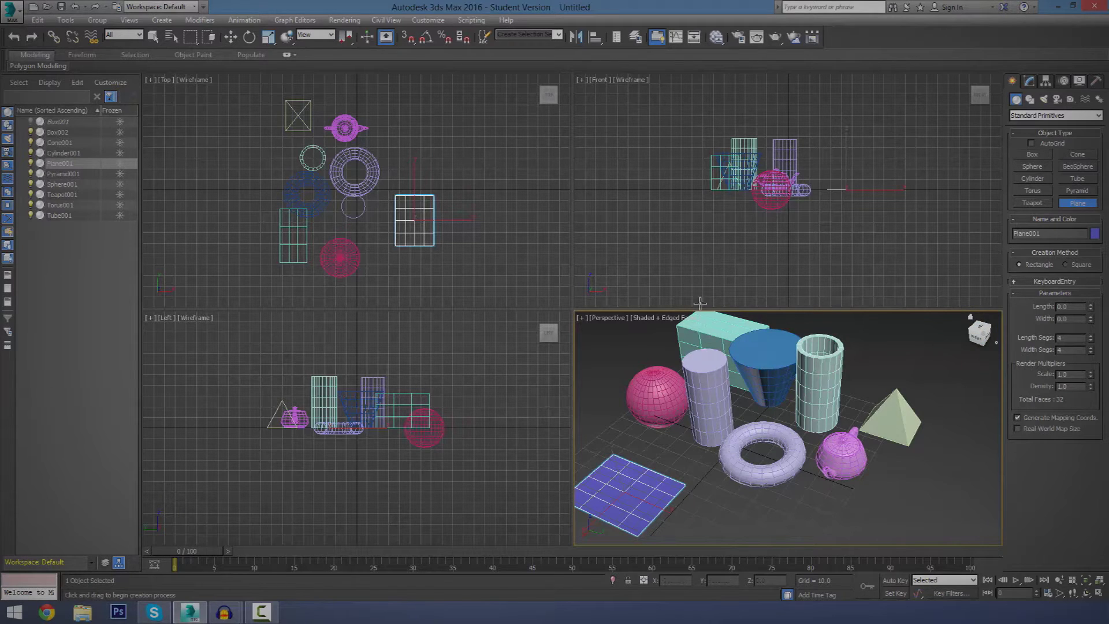
pyautogui.moveTo(977, 333); pyautogui.dragTo(979, 335)
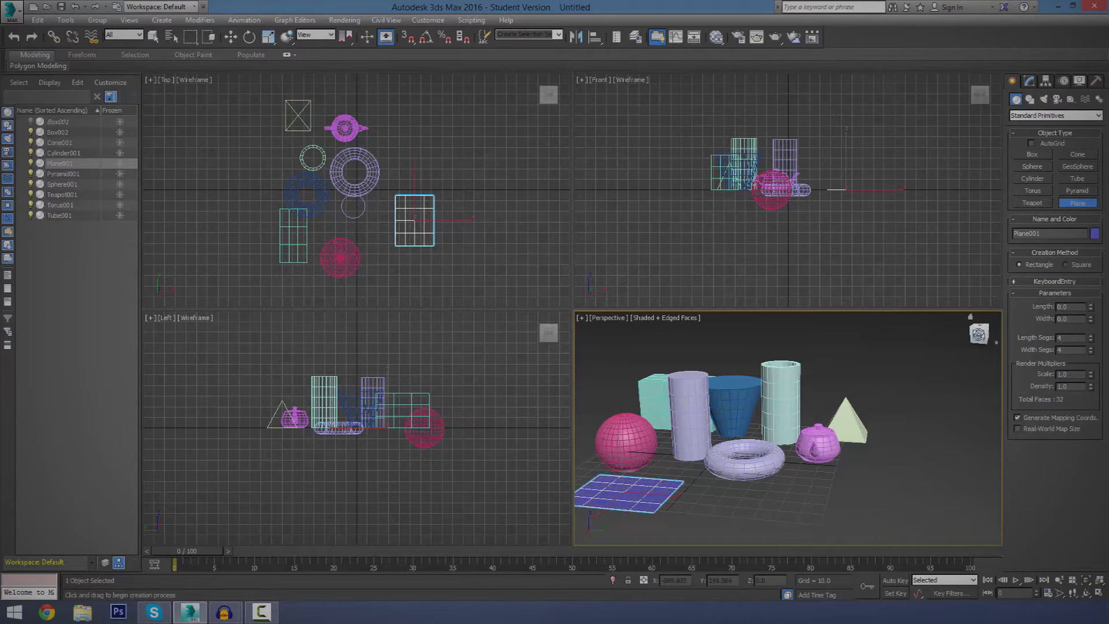
pyautogui.click(977, 332)
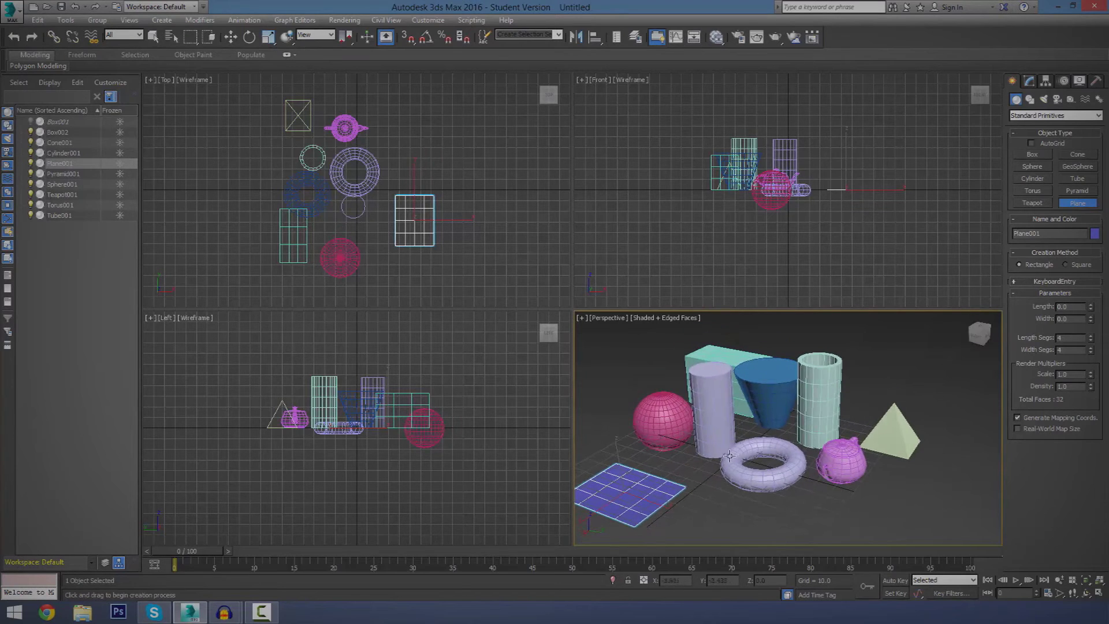
pyautogui.moveTo(744, 454); pyautogui.dragTo(793, 451, button='middle')
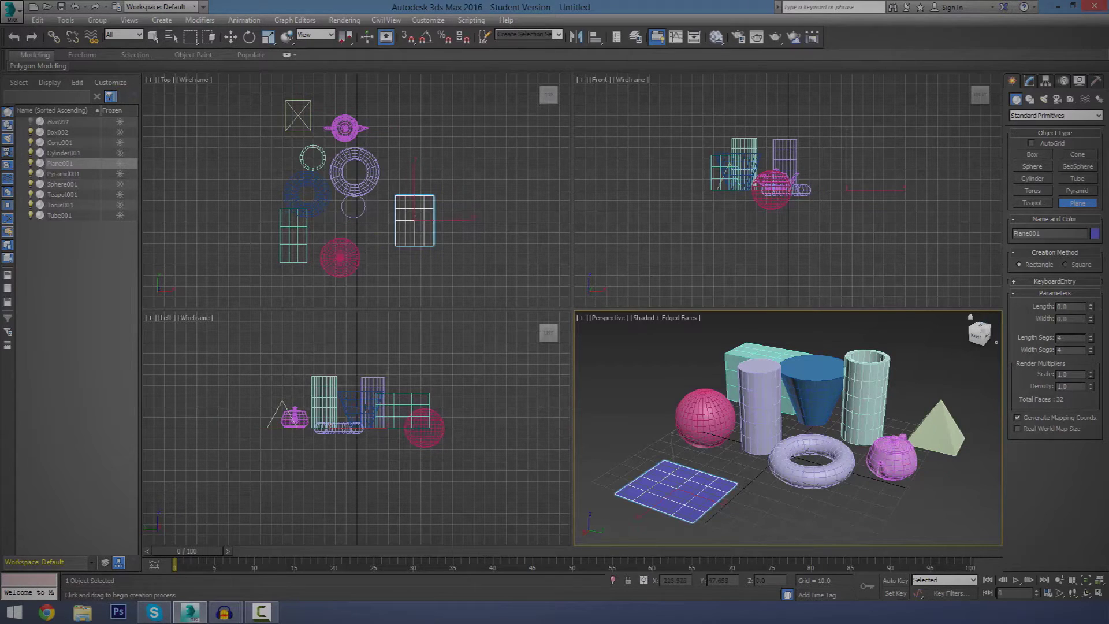
pyautogui.moveTo(894, 394); pyautogui.dragTo(887, 390, button='middle')
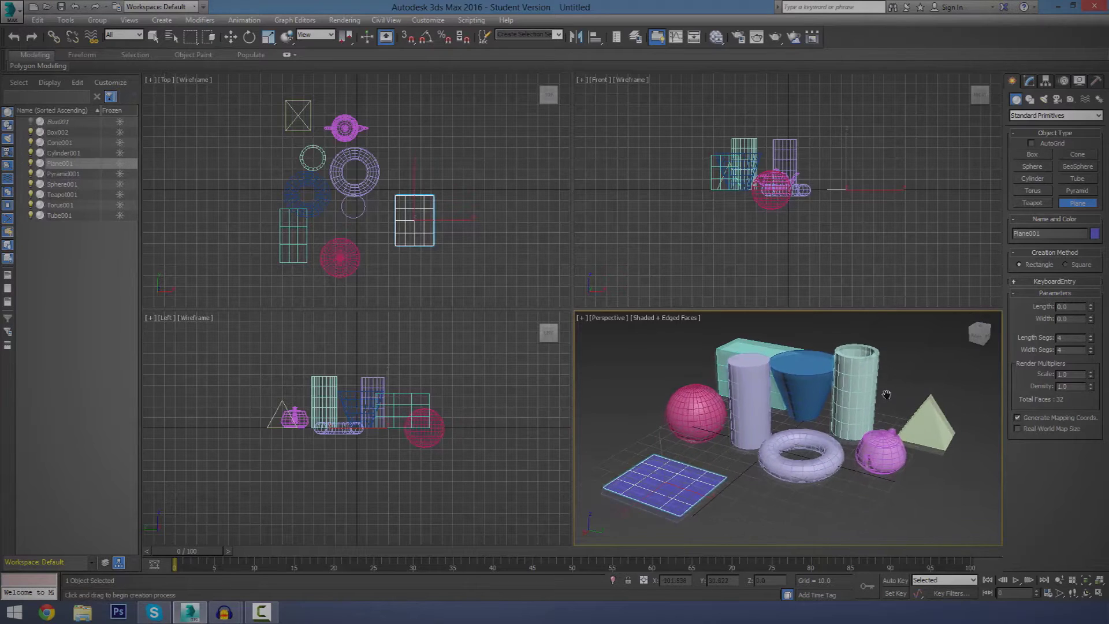
pyautogui.click(602, 321)
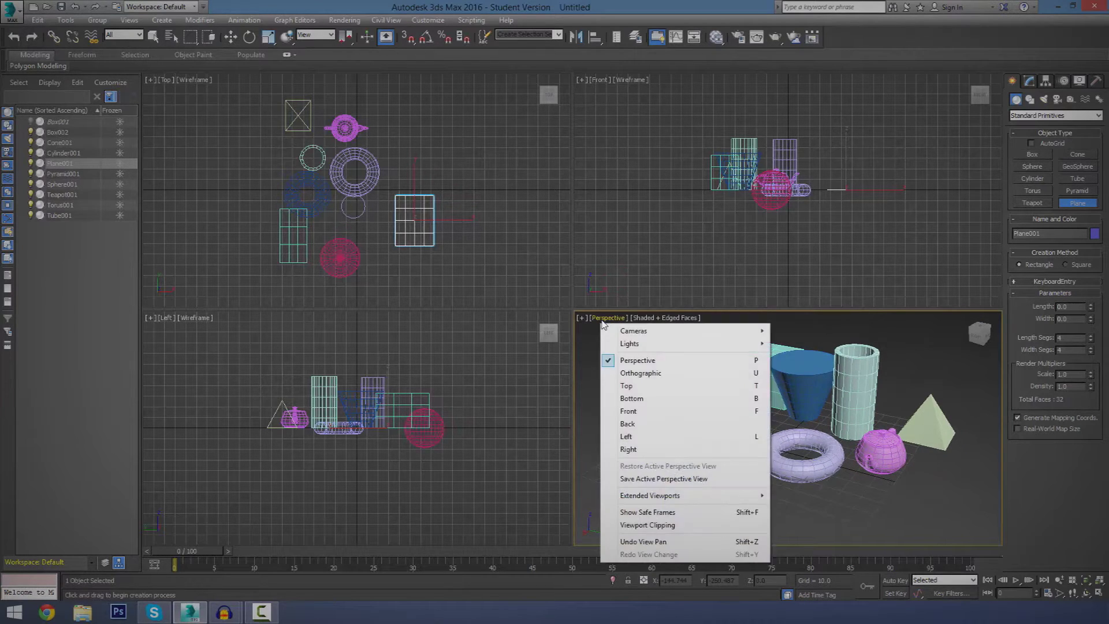
pyautogui.press('Escape')
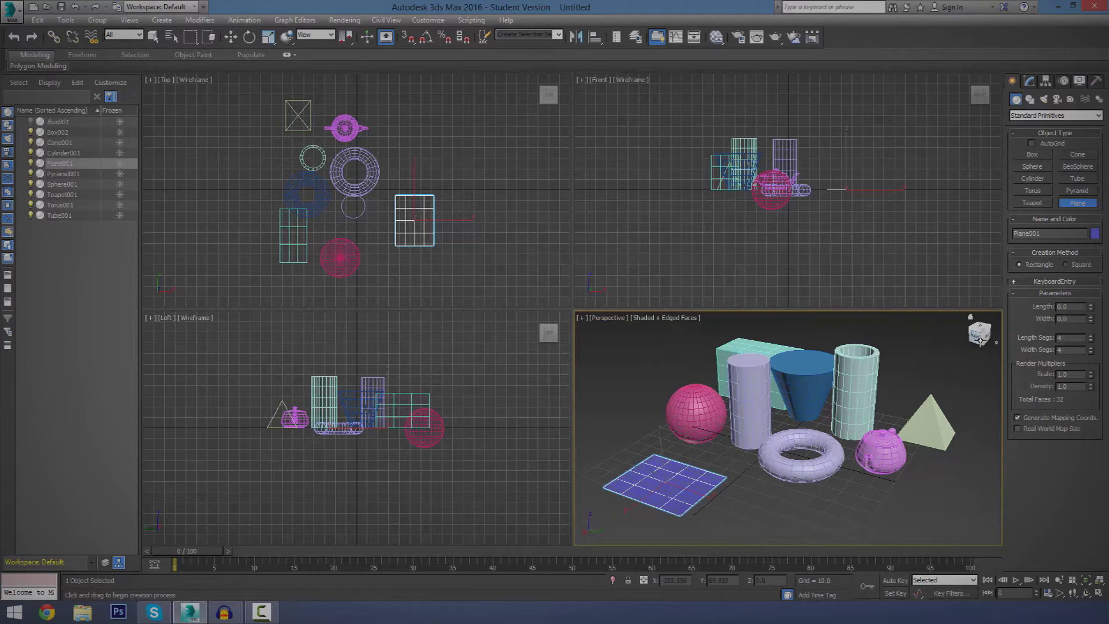
pyautogui.moveTo(980, 340)
pyautogui.mouseDown()
pyautogui.moveTo(975, 332)
pyautogui.moveTo(980, 340)
pyautogui.mouseUp()
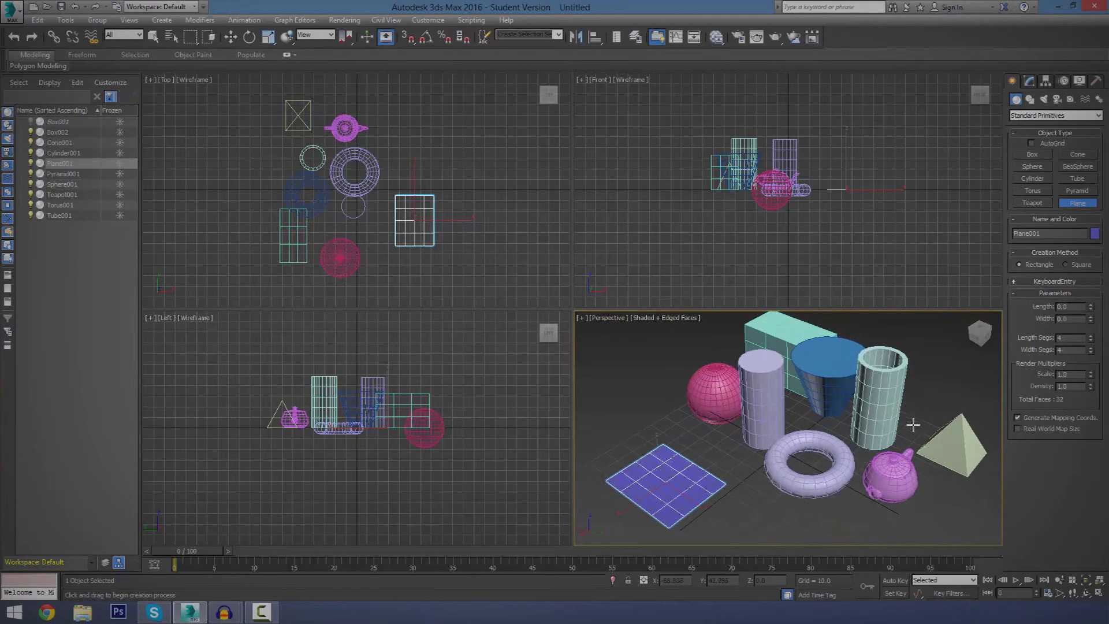
pyautogui.moveTo(911, 424); pyautogui.dragTo(867, 436, button='middle')
pyautogui.moveTo(895, 409); pyautogui.dragTo(901, 371)
pyautogui.press('Delete')
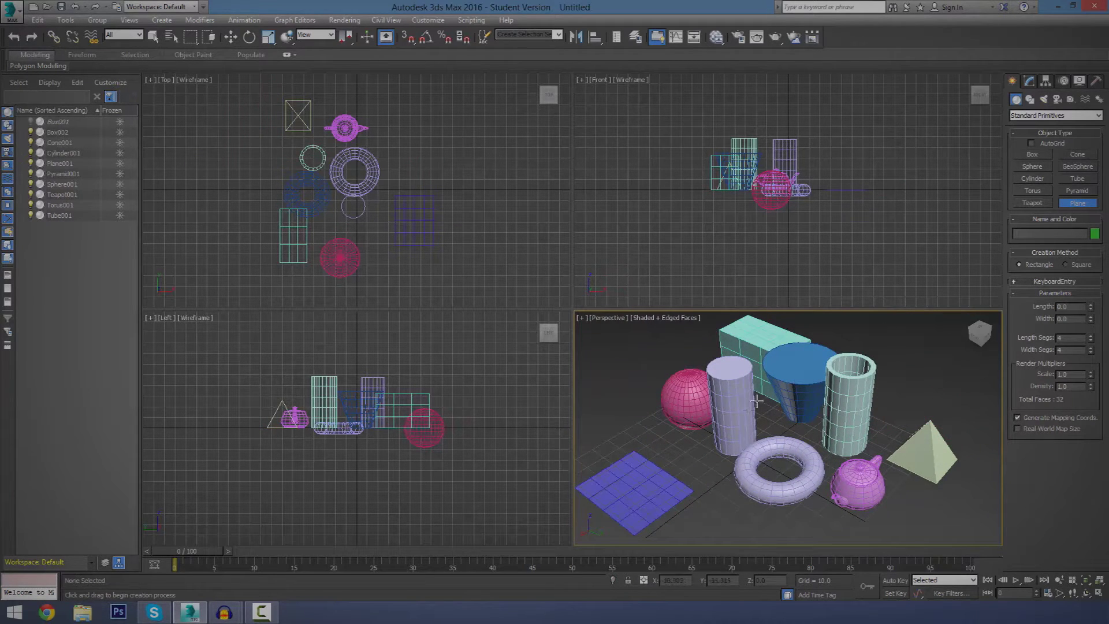
pyautogui.moveTo(741, 413); pyautogui.dragTo(771, 423, button='middle')
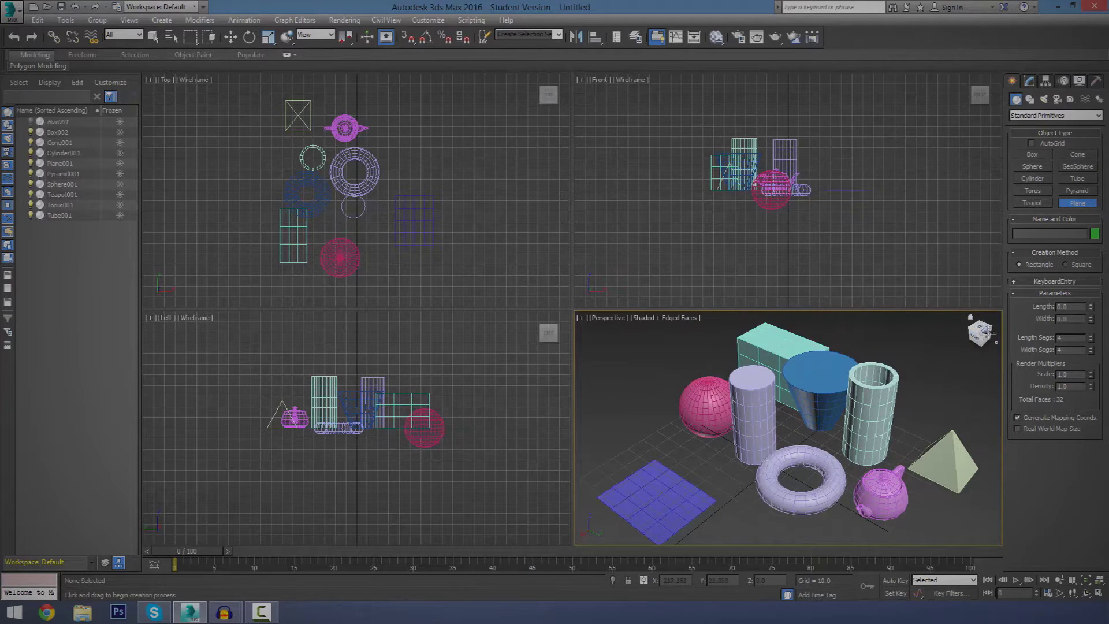
pyautogui.click(978, 335)
pyautogui.moveTo(980, 332); pyautogui.dragTo(970, 339)
pyautogui.moveTo(795, 412)
pyautogui.keyDown('alt'); pyautogui.mouseDown(button='middle')
pyautogui.moveTo(778, 408)
pyautogui.moveTo(802, 404)
pyautogui.mouseUp(button='middle'); pyautogui.keyUp('alt')
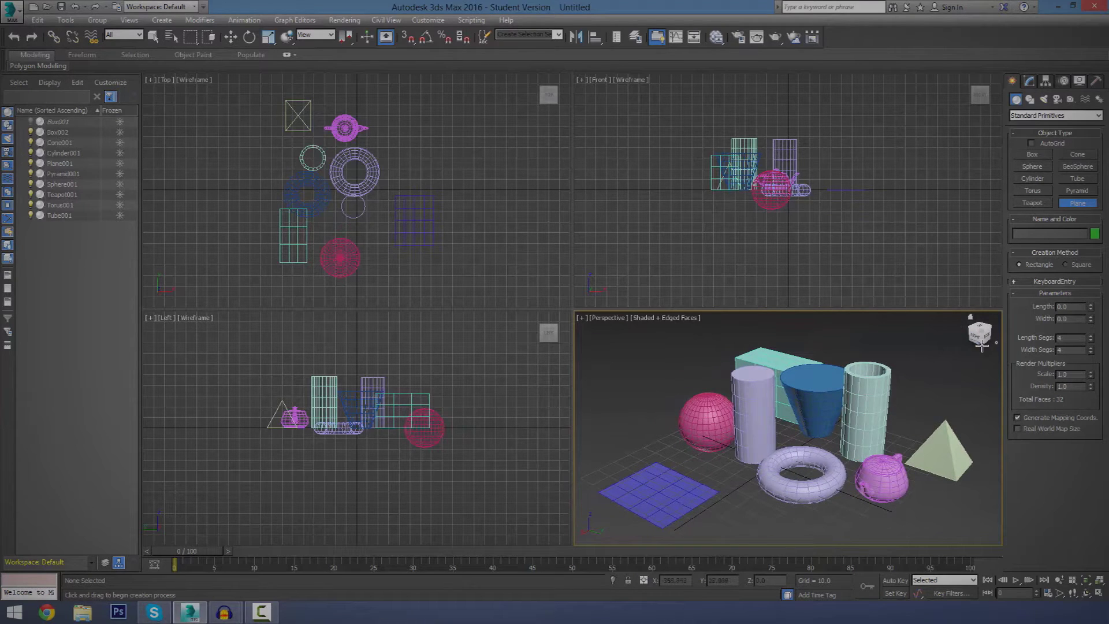
pyautogui.click(598, 319)
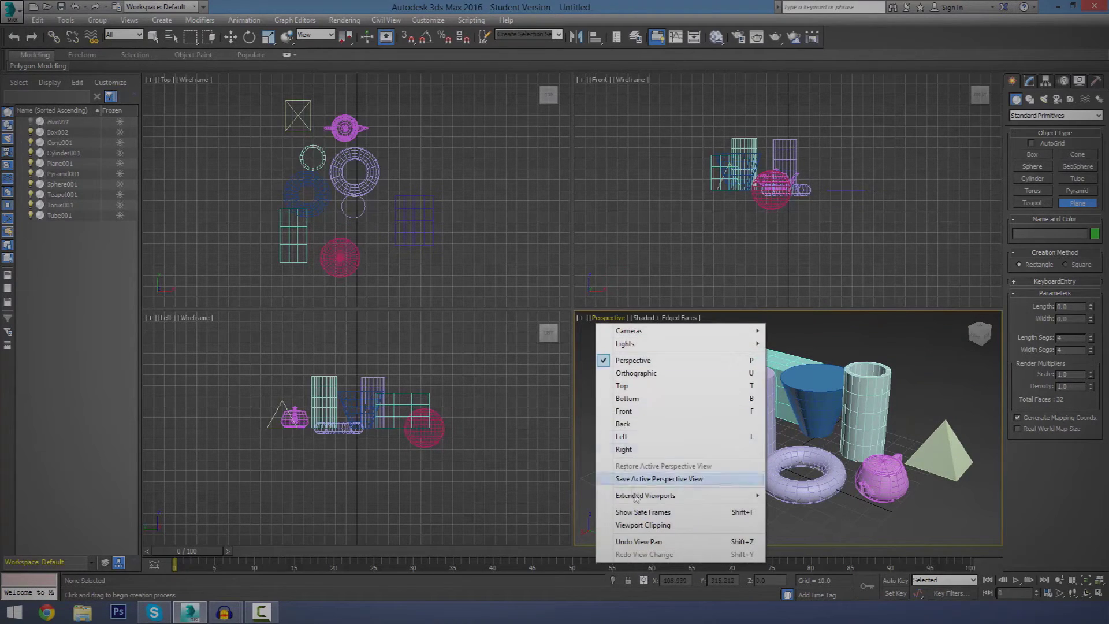
pyautogui.click(945, 373)
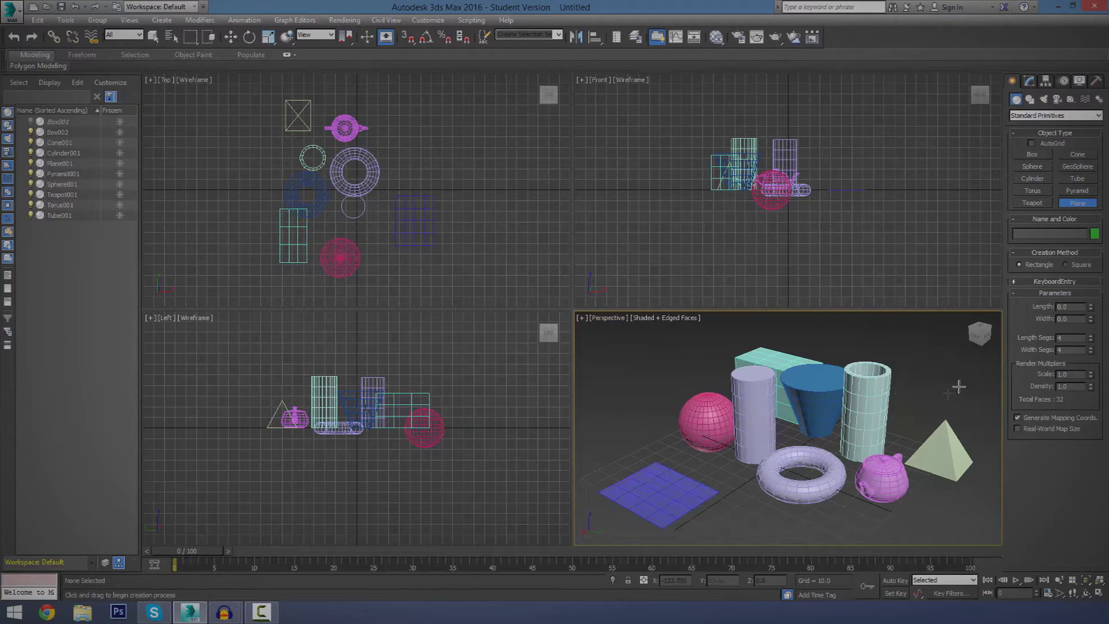
pyautogui.moveTo(978, 334); pyautogui.dragTo(986, 343)
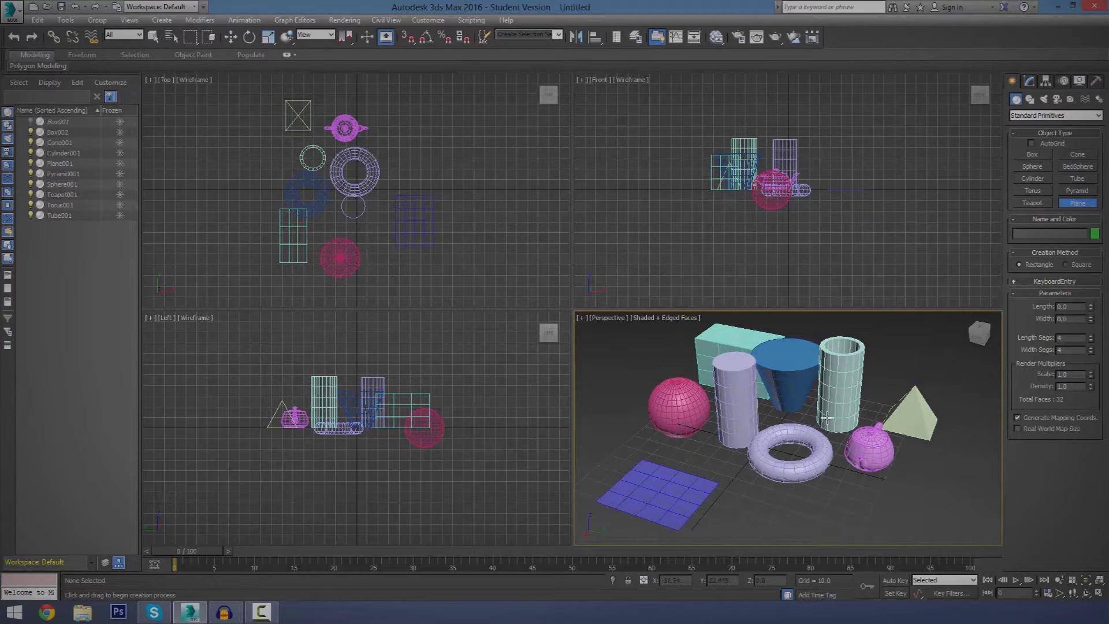
# - Select all the visible primitives in the perspective viewport and delete them
pyautogui.click(230, 37)
pyautogui.click(762, 456)
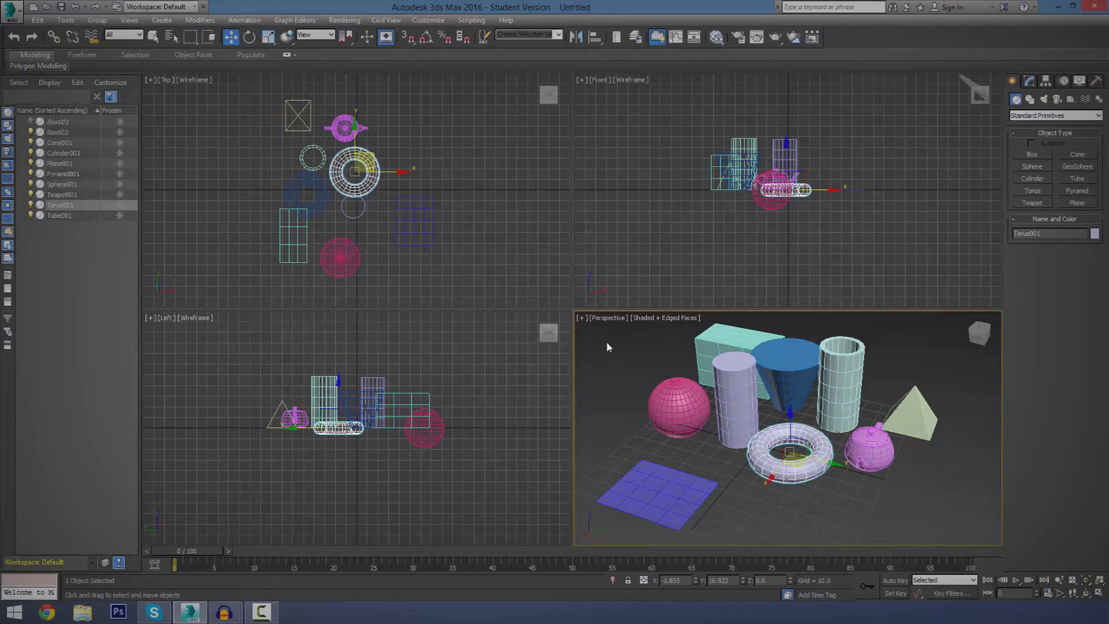
pyautogui.moveTo(606, 342); pyautogui.dragTo(882, 469)
pyautogui.moveTo(962, 514); pyautogui.dragTo(962, 514)
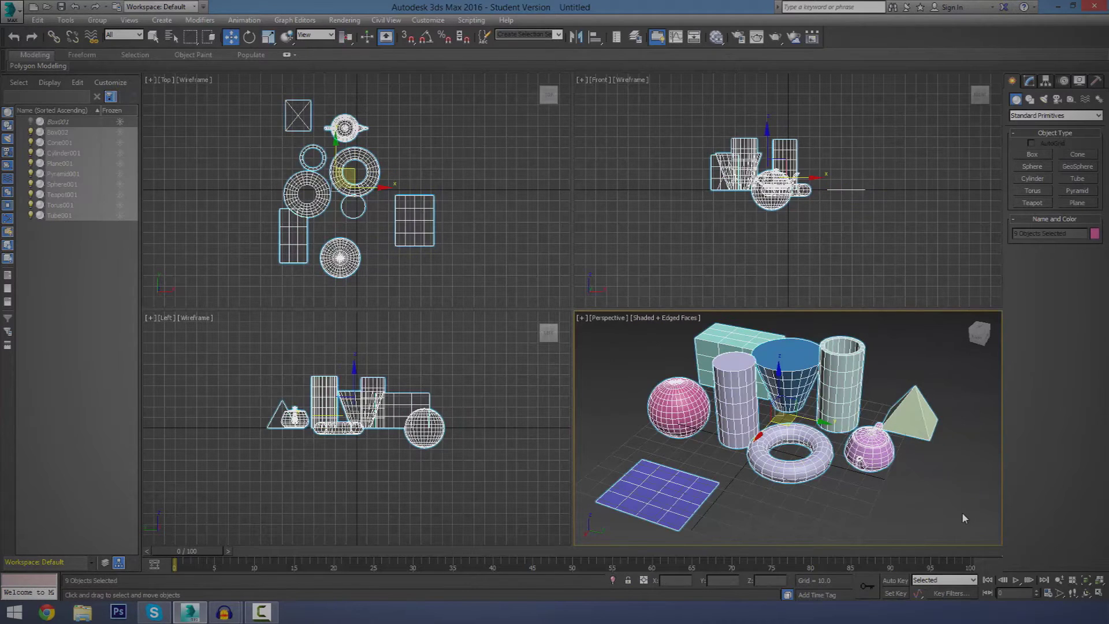
pyautogui.press('Delete')
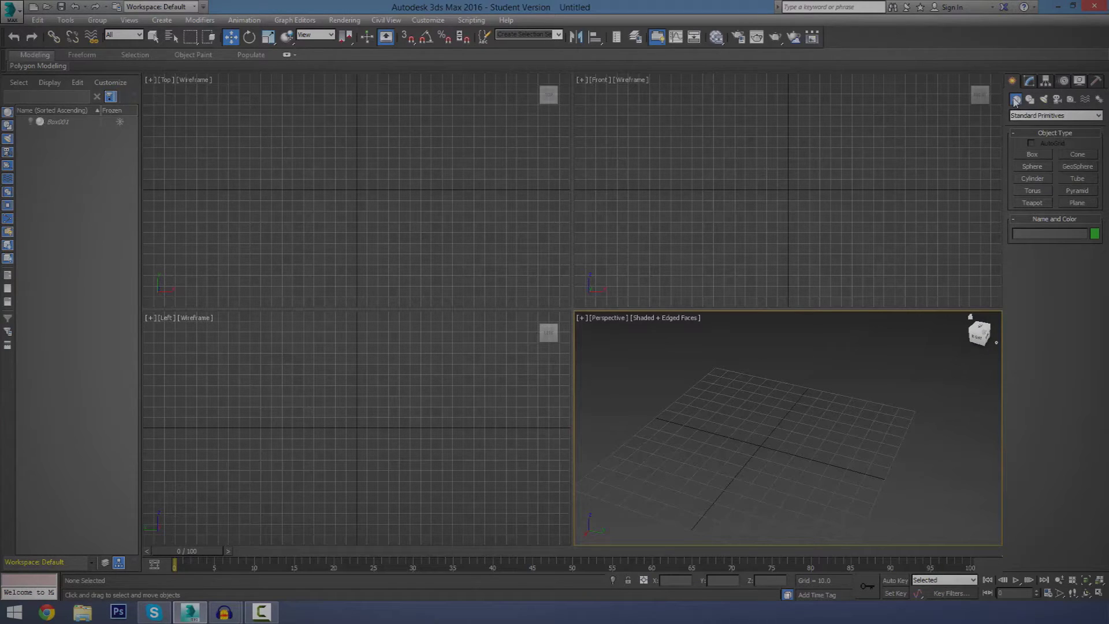
# - Create a box about 87 long, 97 wide and 58 high on the perspective viewport's grid
pyautogui.click(1034, 156)
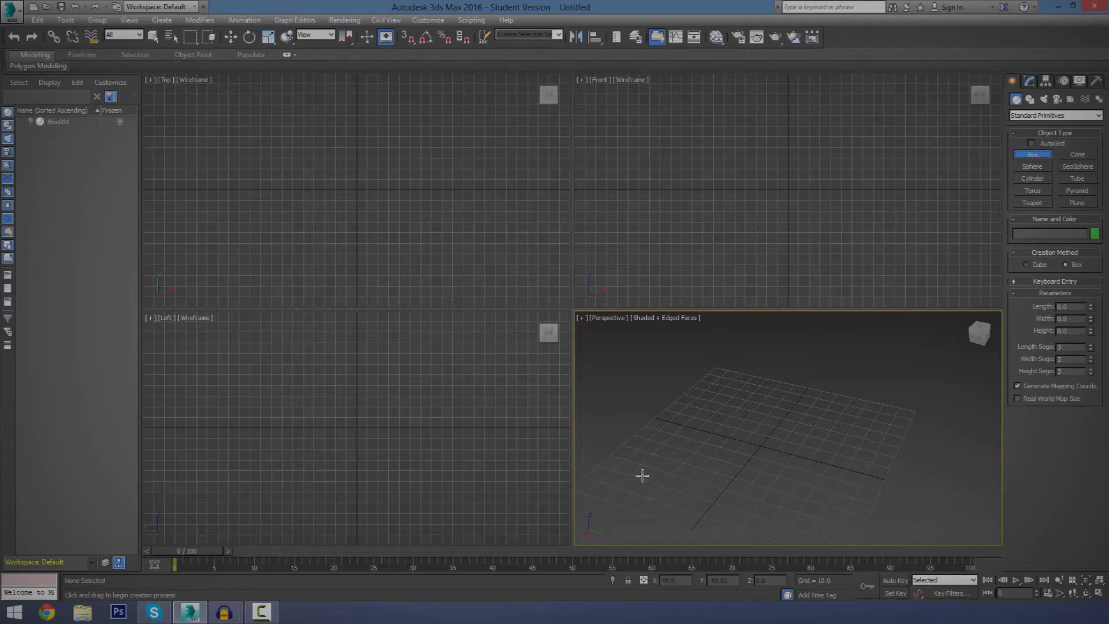
pyautogui.moveTo(666, 468); pyautogui.dragTo(882, 412)
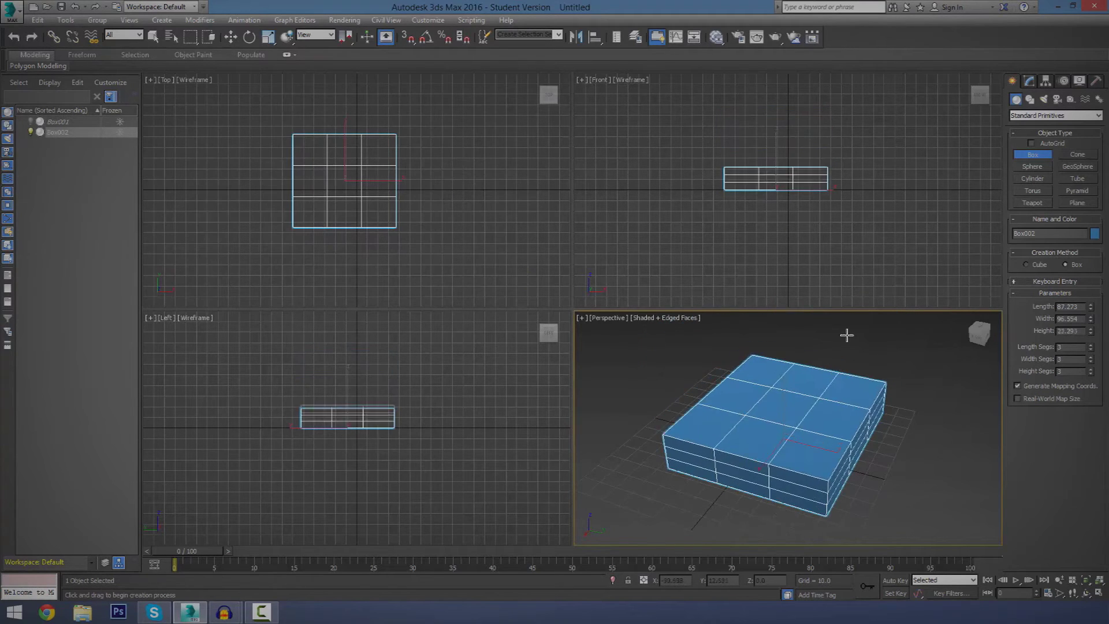
pyautogui.click(846, 300)
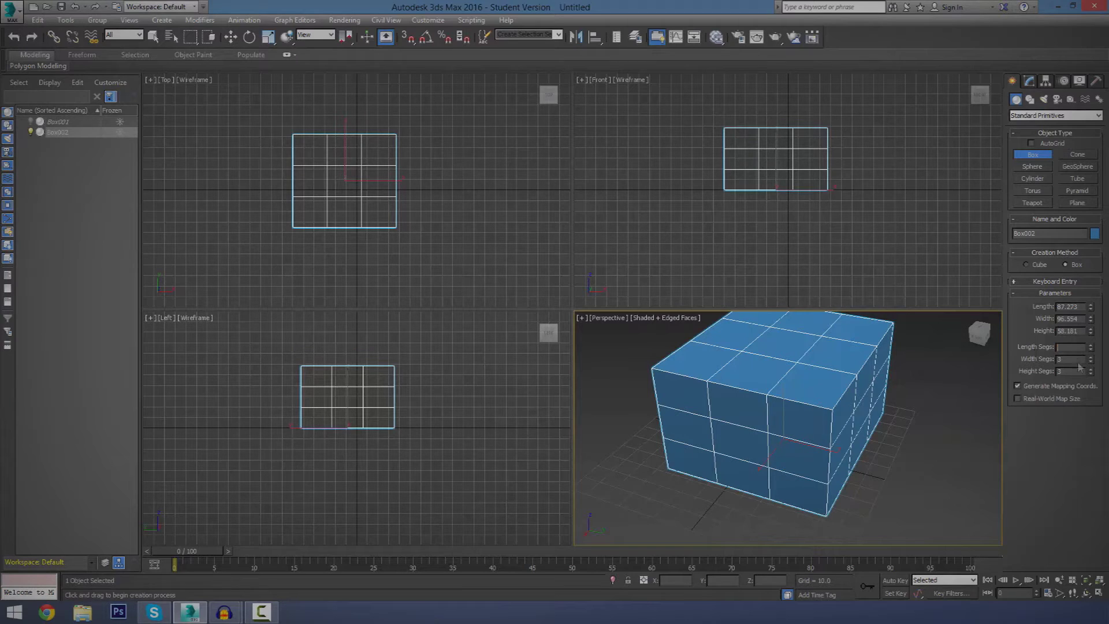
# - Set the box's length, width and height segments to 1 each
pyautogui.press('Return')
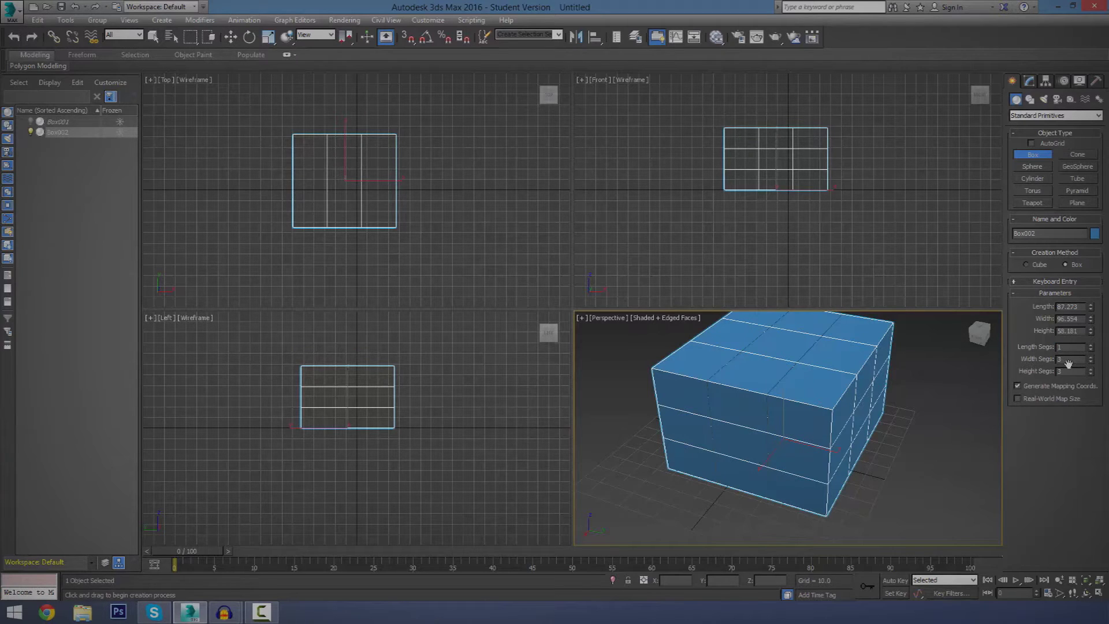
pyautogui.moveTo(1068, 359); pyautogui.dragTo(1037, 369)
pyautogui.write('0')
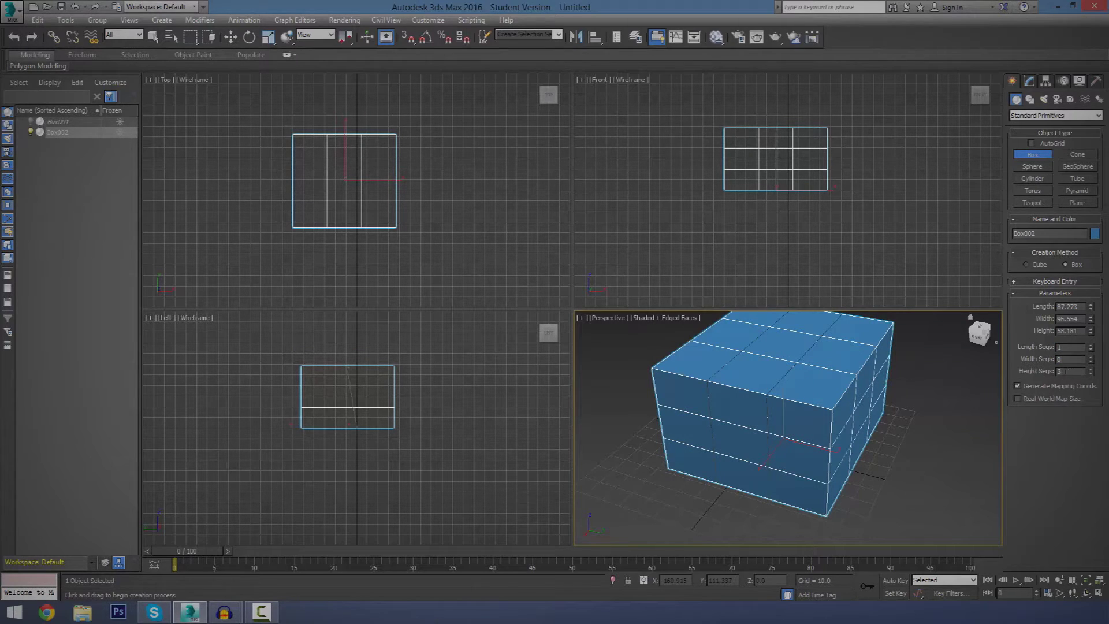
pyautogui.click(1059, 370)
pyautogui.write('1')
pyautogui.press('Return')
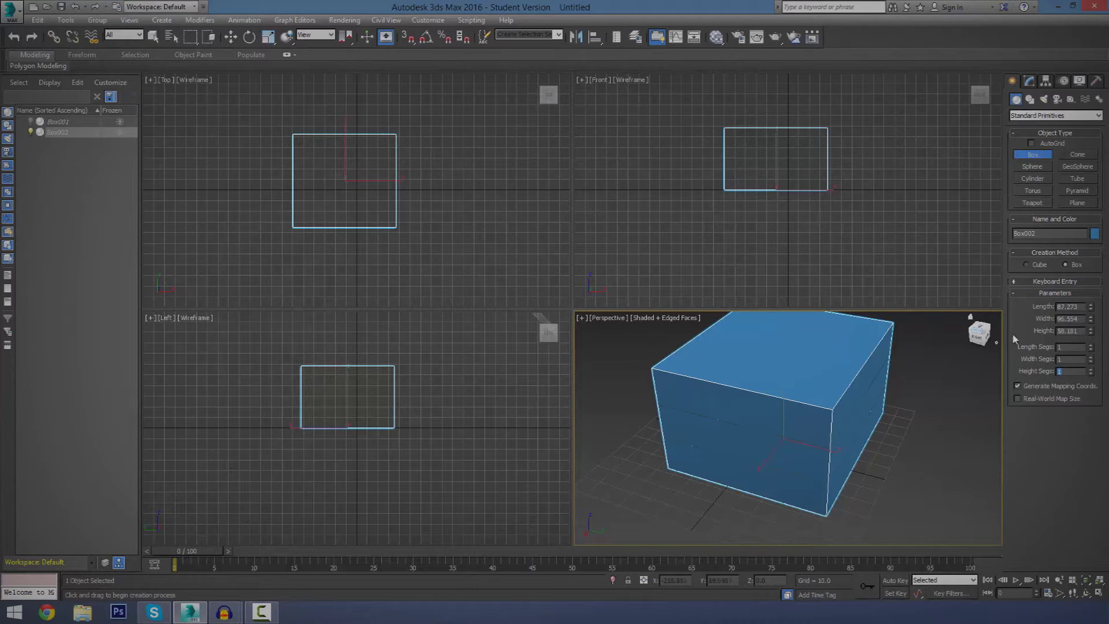
# - Delete the box and create a new one about 92 long, 99 wide and 72 high in the perspective viewport
pyautogui.press('Delete')
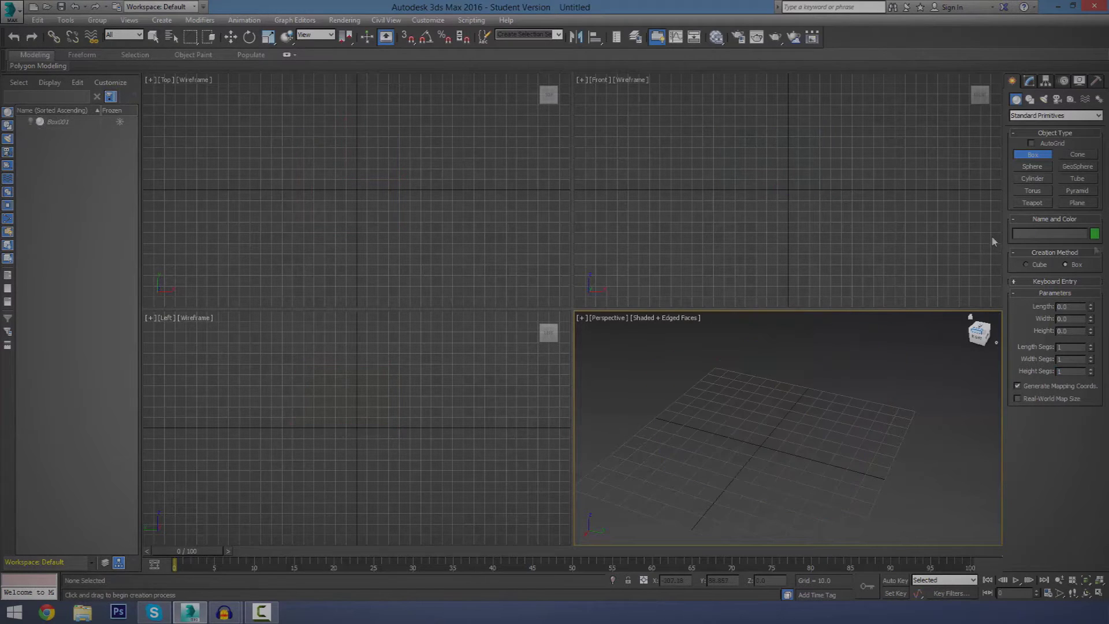
pyautogui.moveTo(701, 439); pyautogui.dragTo(905, 390)
pyautogui.click(906, 262)
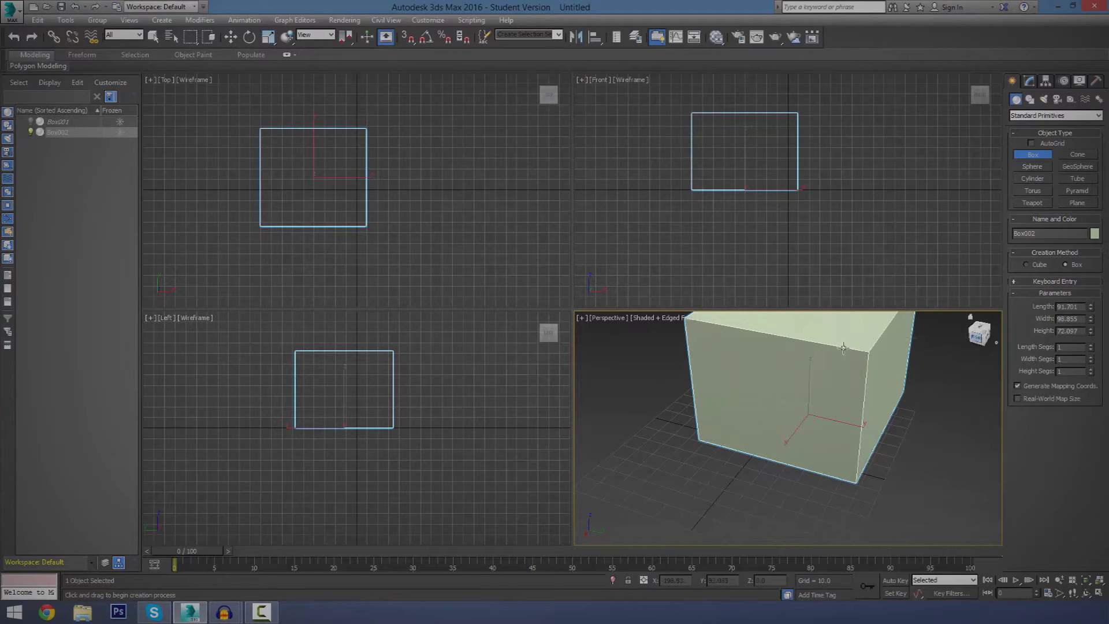
pyautogui.moveTo(851, 355); pyautogui.dragTo(739, 445, button='middle')
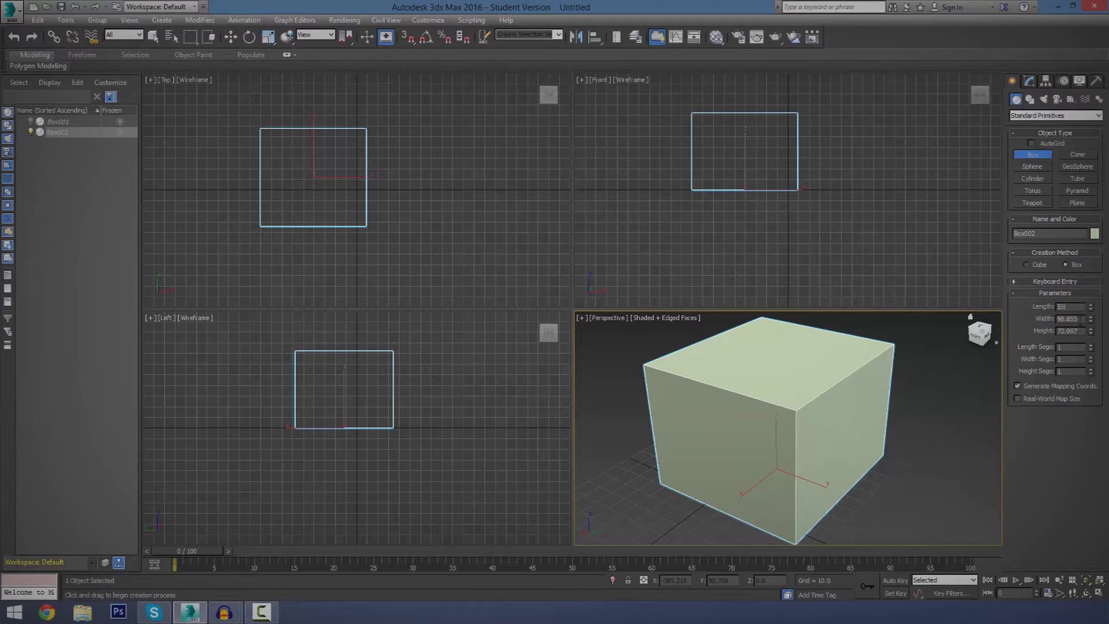
# - Set the box's length, width and height to 55 each to make it a cube
pyautogui.press('Return')
pyautogui.write('5')
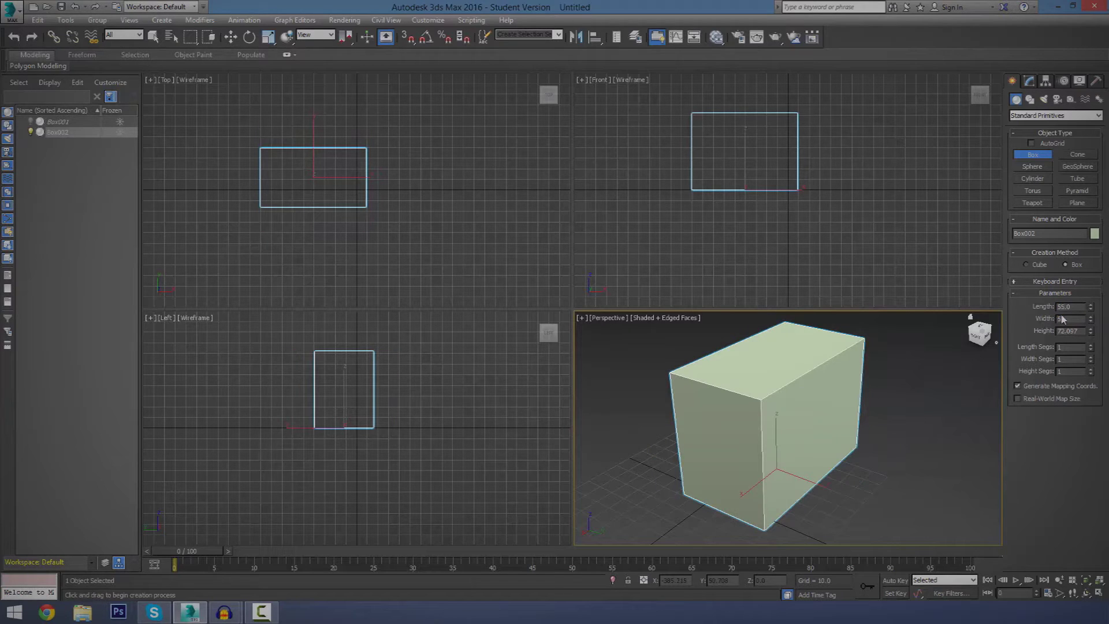
pyautogui.write('5')
pyautogui.press('Return')
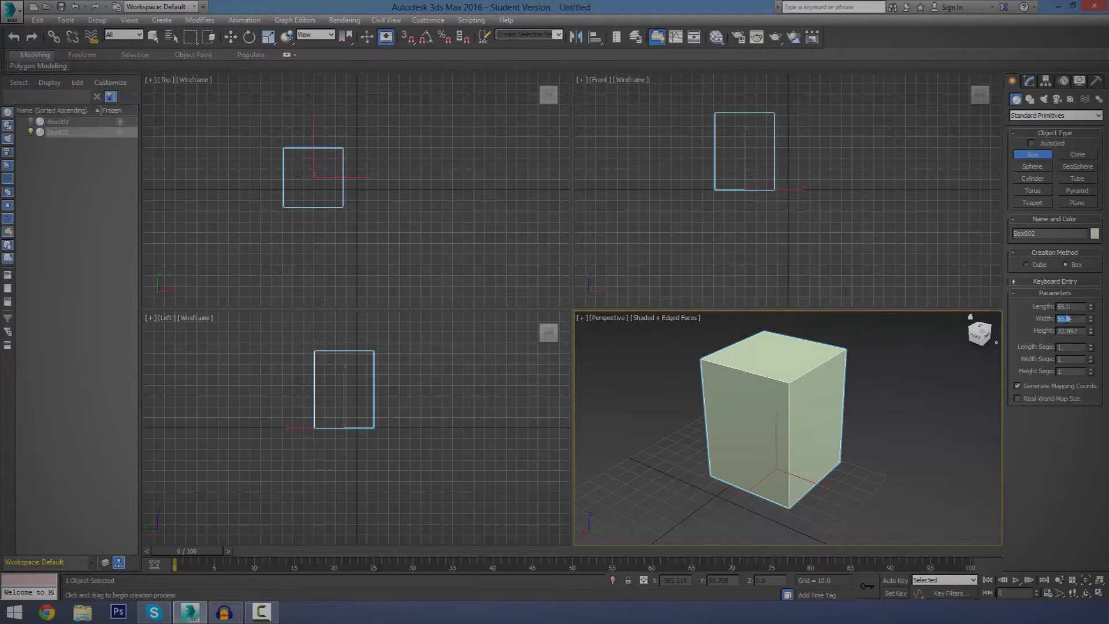
pyautogui.press('Tab')
pyautogui.write('55')
pyautogui.press('Return')
# - Examine the cube's sides and proportions from several angles in the perspective viewport
pyautogui.moveTo(982, 334); pyautogui.dragTo(928, 318)
pyautogui.keyDown('alt'); pyautogui.moveTo(739, 445); pyautogui.dragTo(758, 462, button='middle'); pyautogui.keyUp('alt')
pyautogui.moveTo(999, 332); pyautogui.dragTo(996, 342)
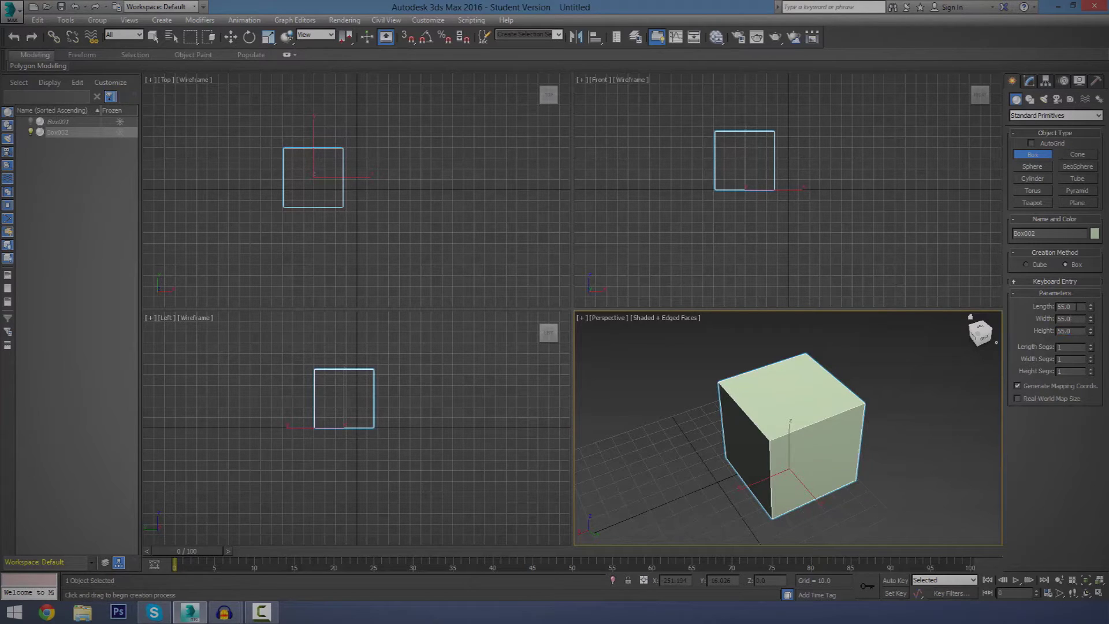
pyautogui.click(1070, 323)
pyautogui.moveTo(980, 331); pyautogui.dragTo(983, 328)
pyautogui.keyDown('alt'); pyautogui.moveTo(740, 446); pyautogui.dragTo(904, 376, button='middle'); pyautogui.keyUp('alt')
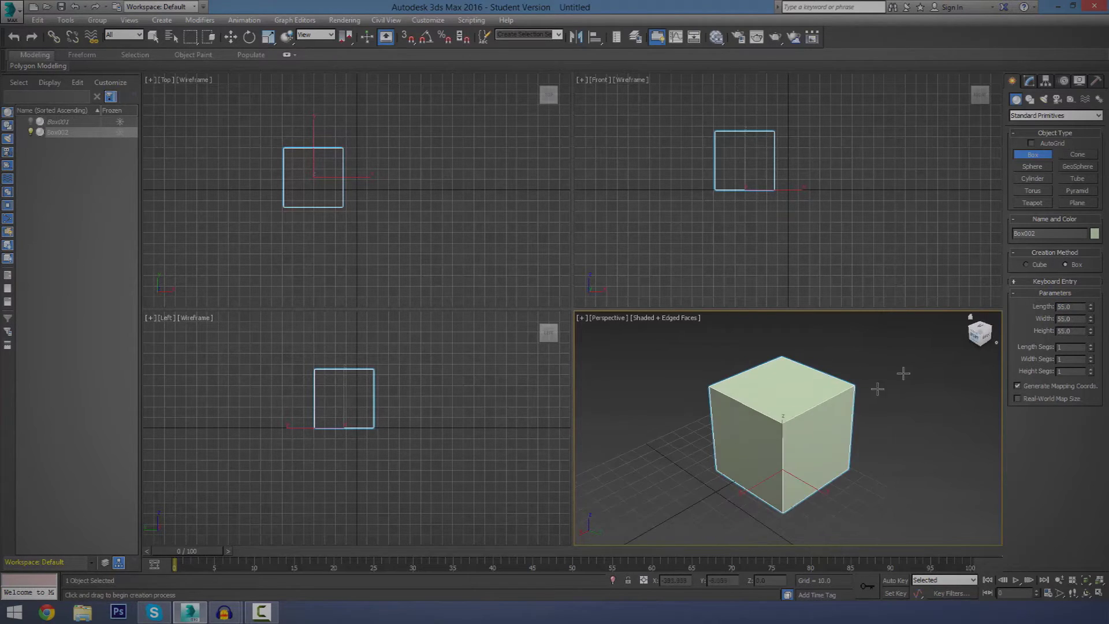
pyautogui.moveTo(838, 440); pyautogui.dragTo(819, 407, button='middle')
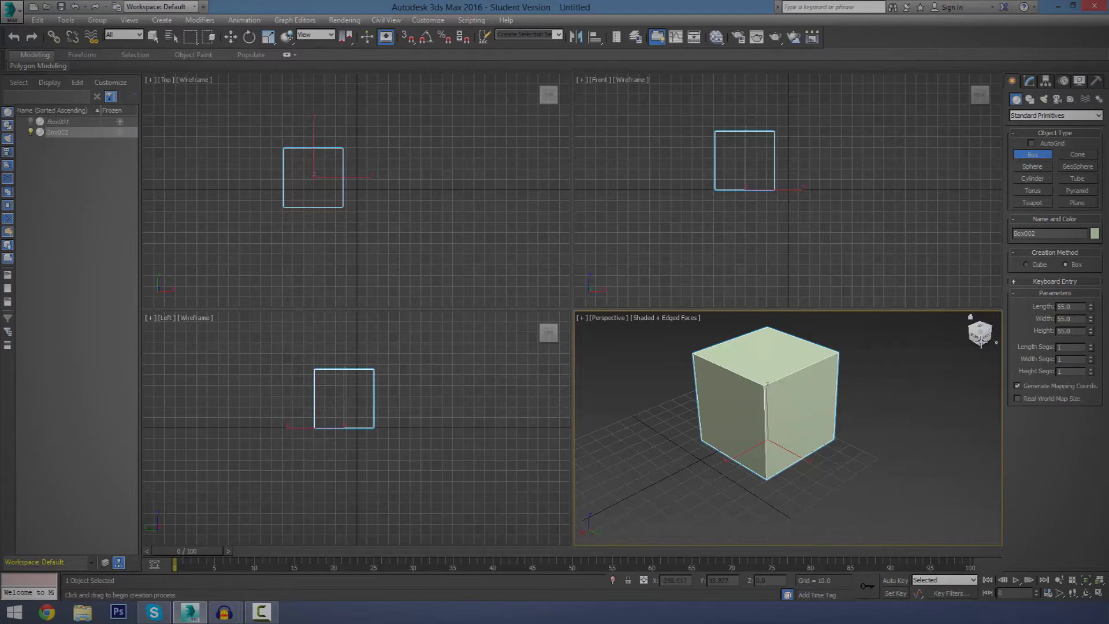
pyautogui.moveTo(981, 342)
pyautogui.mouseDown()
pyautogui.moveTo(935, 329)
pyautogui.moveTo(953, 321)
pyautogui.moveTo(947, 344)
pyautogui.moveTo(978, 331)
pyautogui.mouseUp()
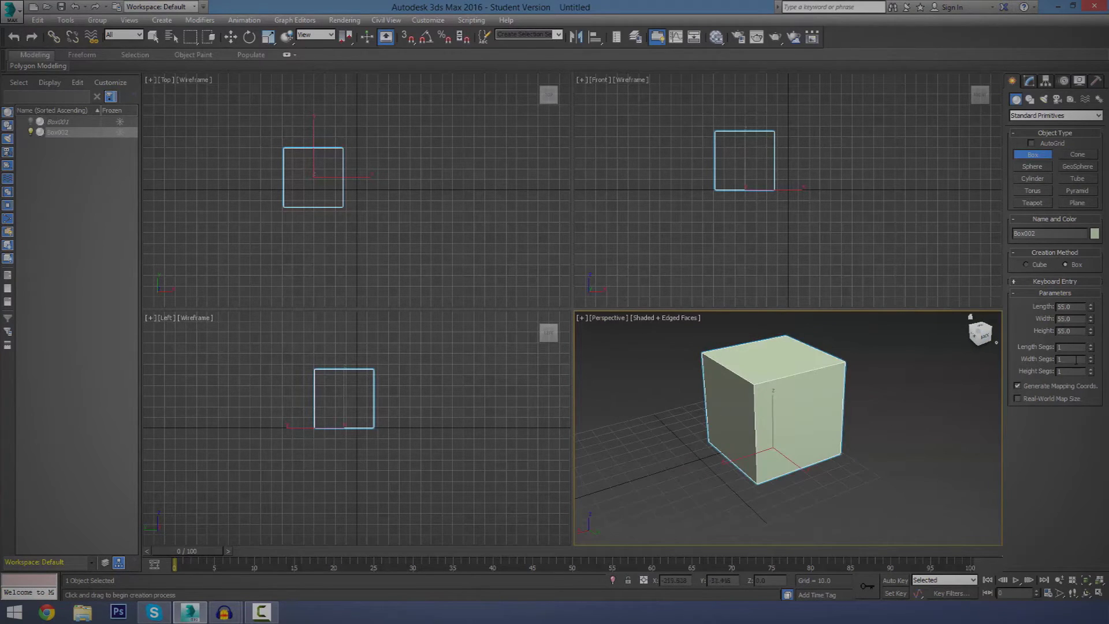
# - Set the cube's length, width and height segments to 2 each
pyautogui.press('Tab')
pyautogui.write('2')
pyautogui.press('Tab')
pyautogui.write('2')
pyautogui.press('Return')
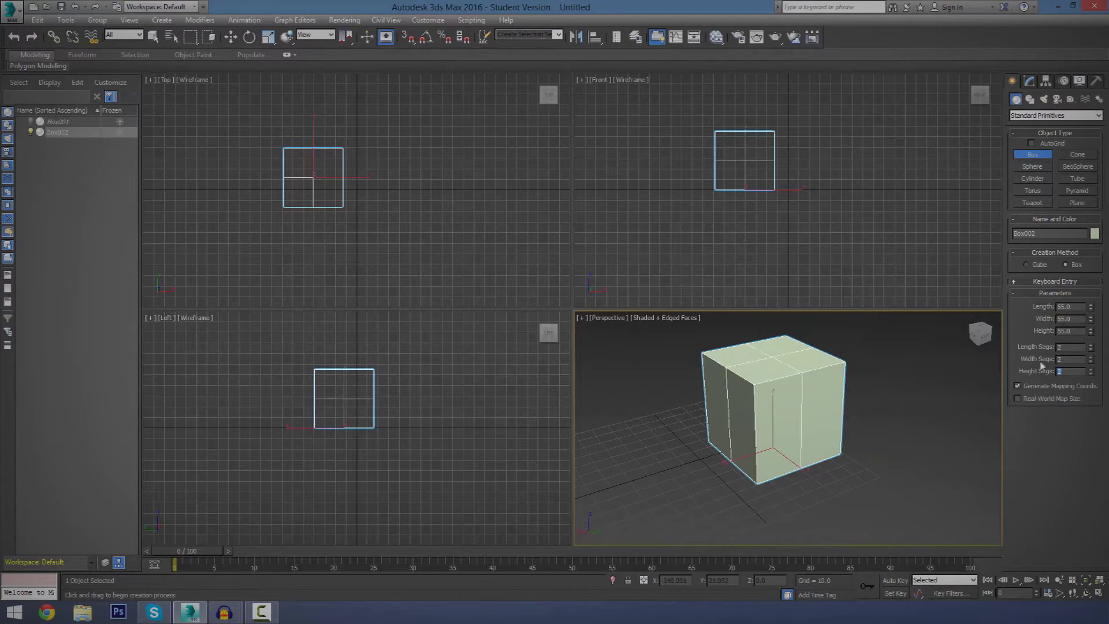
# - Set the cube's length, width and height segments to 3 each
pyautogui.press('Tab')
pyautogui.write('3')
pyautogui.press('Return')
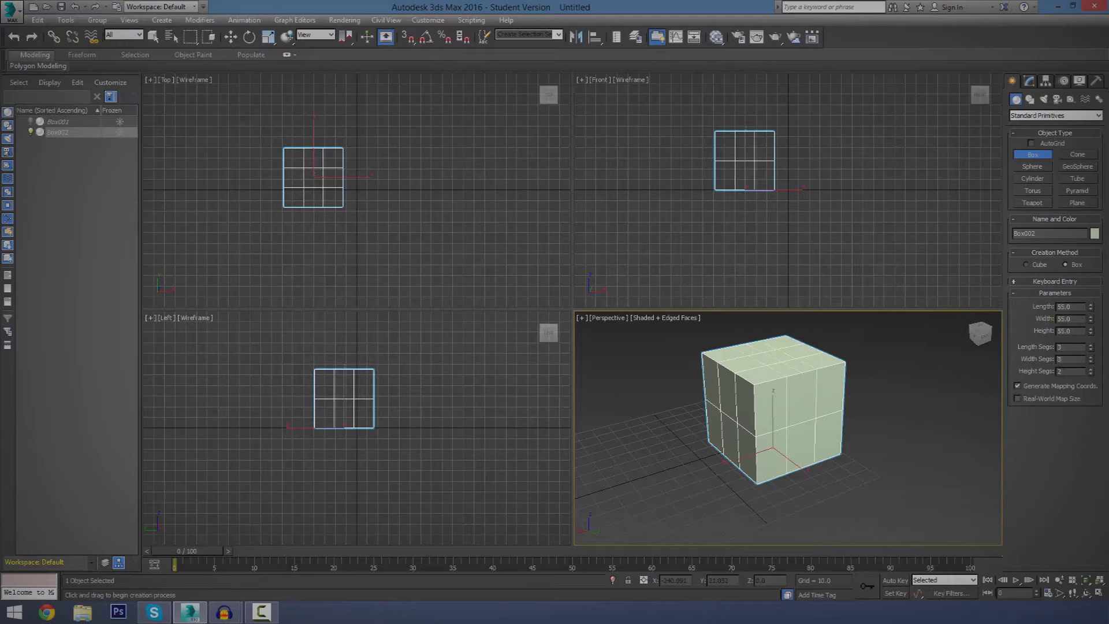
pyautogui.write('3')
pyautogui.press('Return')
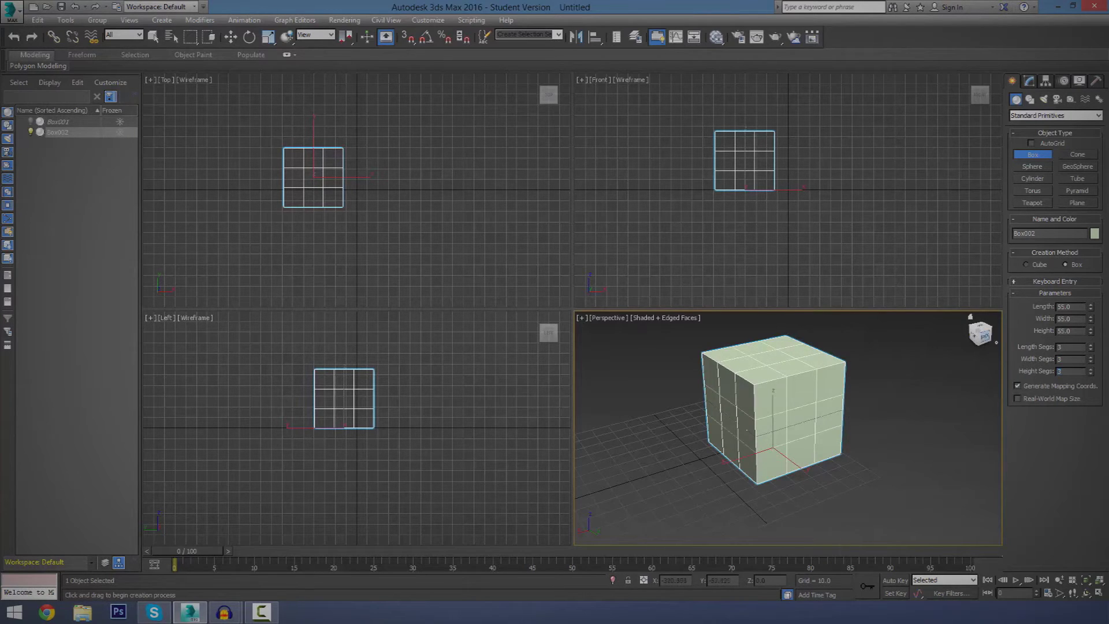
# - Create a pointed cone beside the cube, with a base radius of about 10.7, top radius 0 and height of about 50.9
pyautogui.moveTo(981, 336)
pyautogui.mouseDown()
pyautogui.moveTo(1005, 344)
pyautogui.moveTo(989, 335)
pyautogui.moveTo(999, 361)
pyautogui.moveTo(971, 301)
pyautogui.moveTo(982, 306)
pyautogui.moveTo(978, 337)
pyautogui.mouseUp()
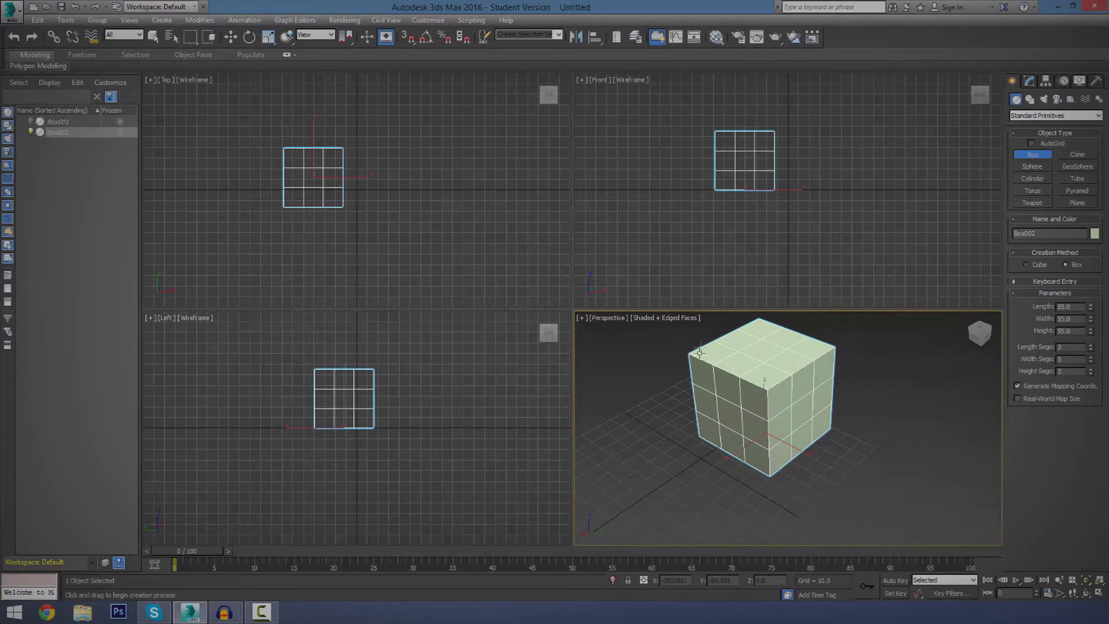
pyautogui.click(734, 411)
pyautogui.moveTo(980, 332); pyautogui.dragTo(980, 335)
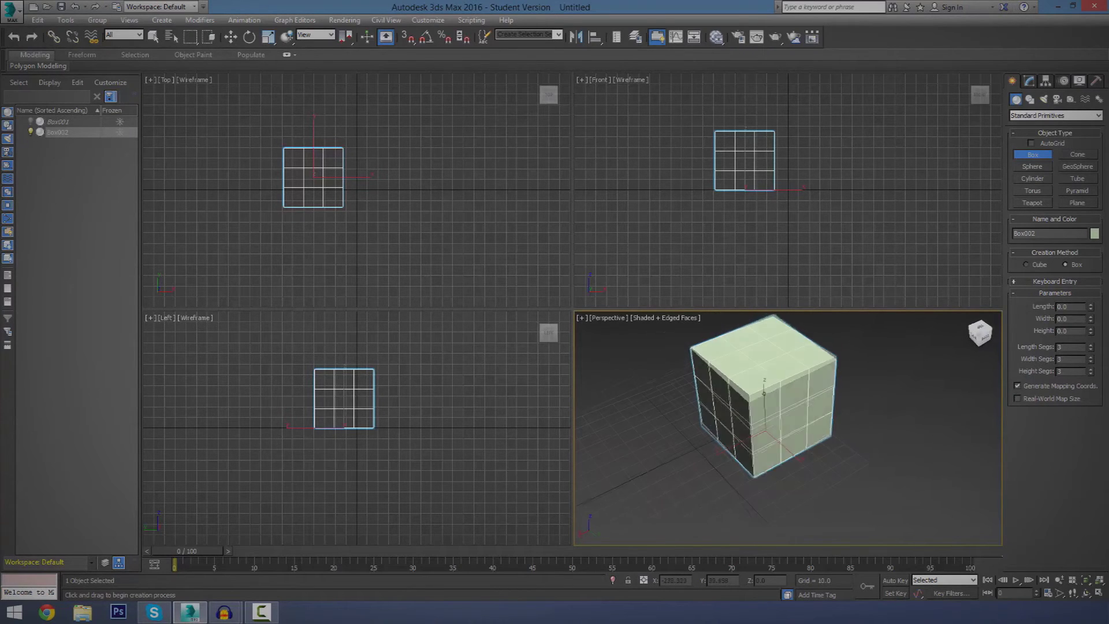
pyautogui.moveTo(721, 453); pyautogui.dragTo(713, 425, button='middle')
pyautogui.click(1069, 156)
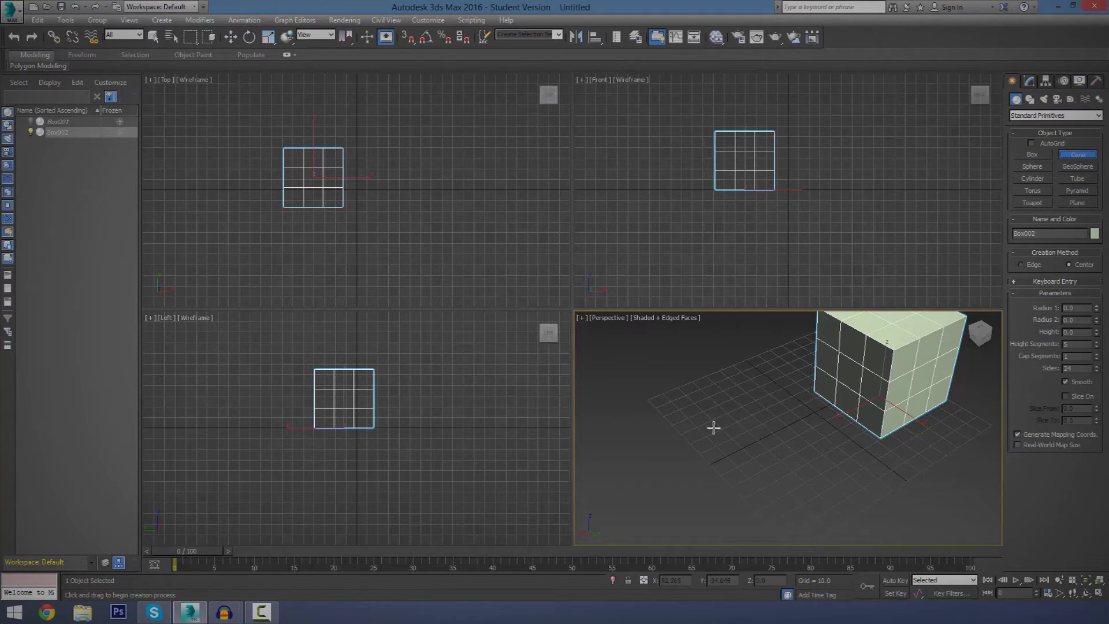
pyautogui.moveTo(701, 416)
pyautogui.mouseDown()
pyautogui.moveTo(709, 432)
pyautogui.moveTo(699, 430)
pyautogui.mouseUp()
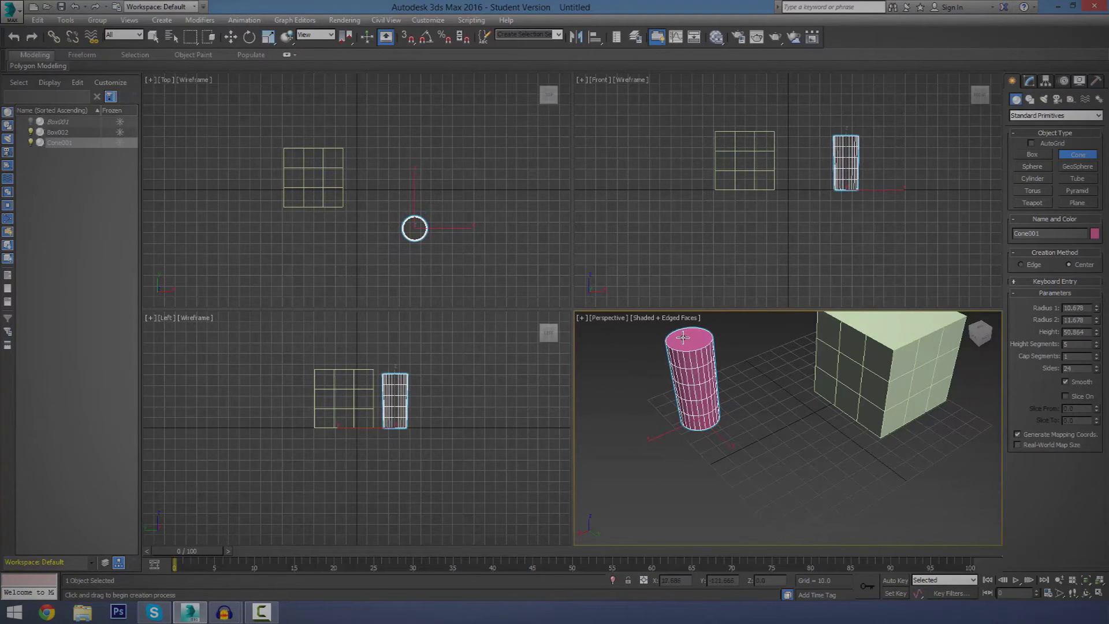
pyautogui.click(683, 338)
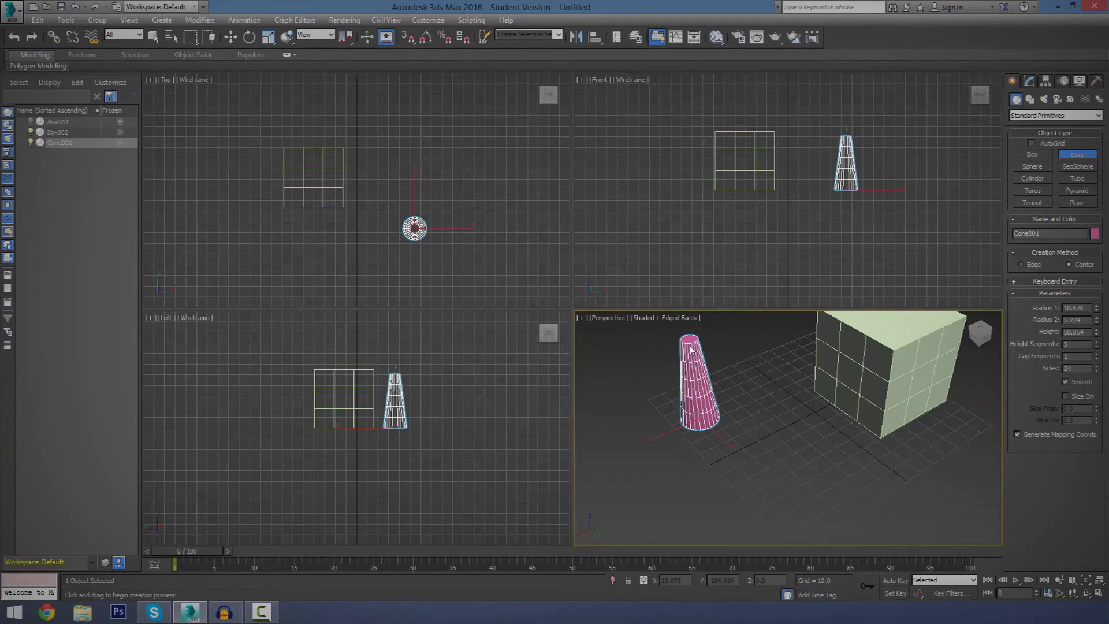
pyautogui.click(705, 422)
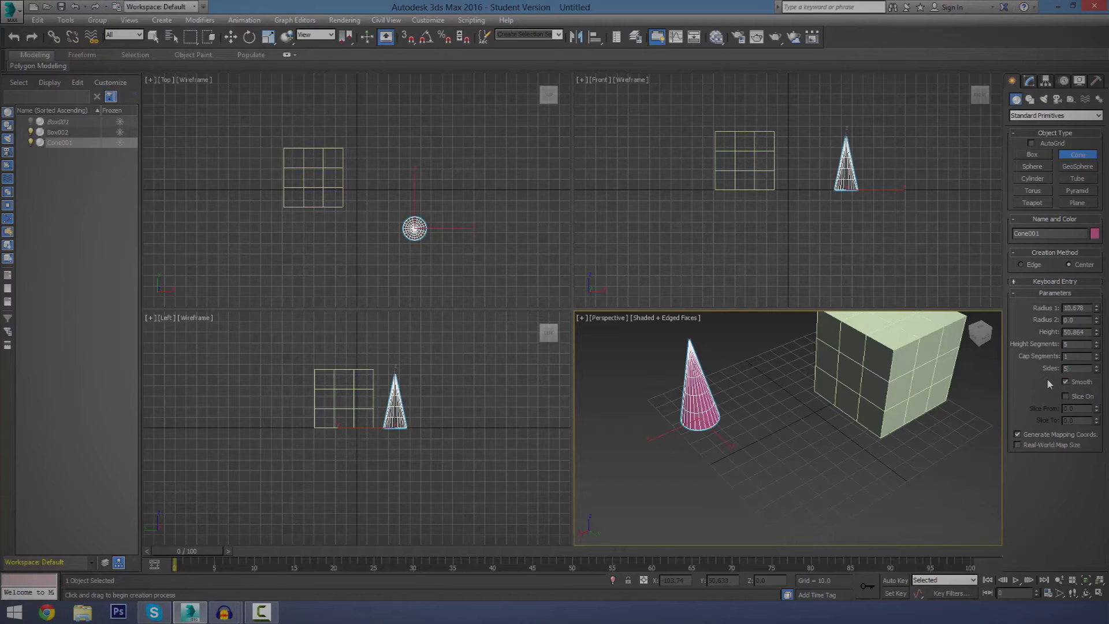
# - Set the cone's sides to 5 and examine its faceted shape from several angles
pyautogui.write('5')
pyautogui.press('Return')
pyautogui.moveTo(978, 334)
pyautogui.mouseDown()
pyautogui.moveTo(947, 393)
pyautogui.moveTo(924, 341)
pyautogui.moveTo(907, 382)
pyautogui.moveTo(930, 398)
pyautogui.moveTo(947, 363)
pyautogui.moveTo(936, 329)
pyautogui.moveTo(913, 393)
pyautogui.moveTo(980, 335)
pyautogui.mouseUp()
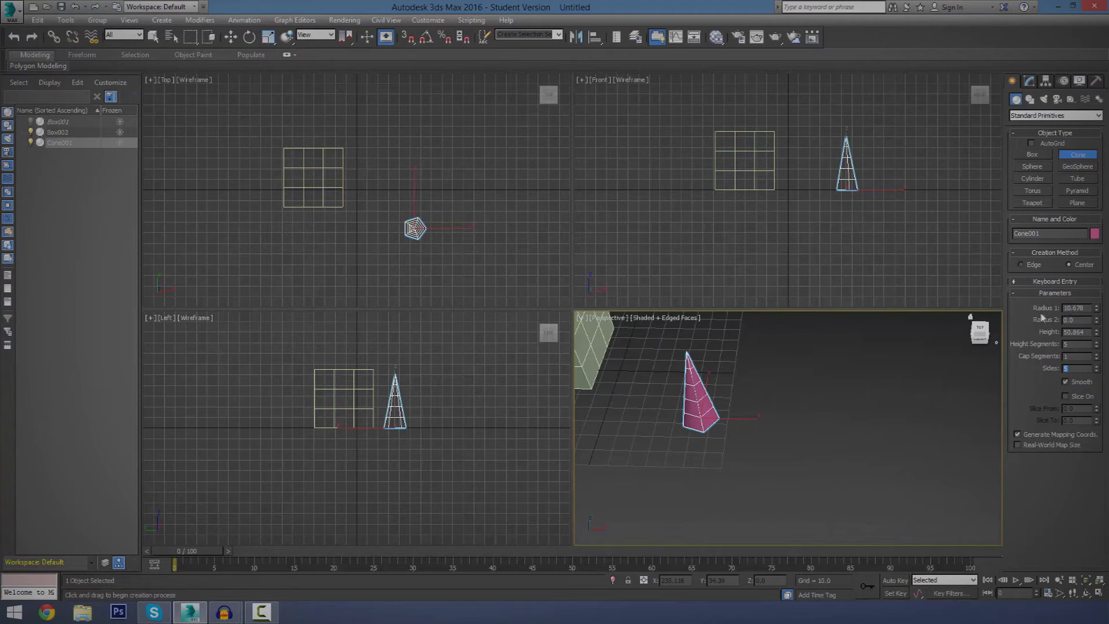
pyautogui.moveTo(980, 334); pyautogui.dragTo(963, 316)
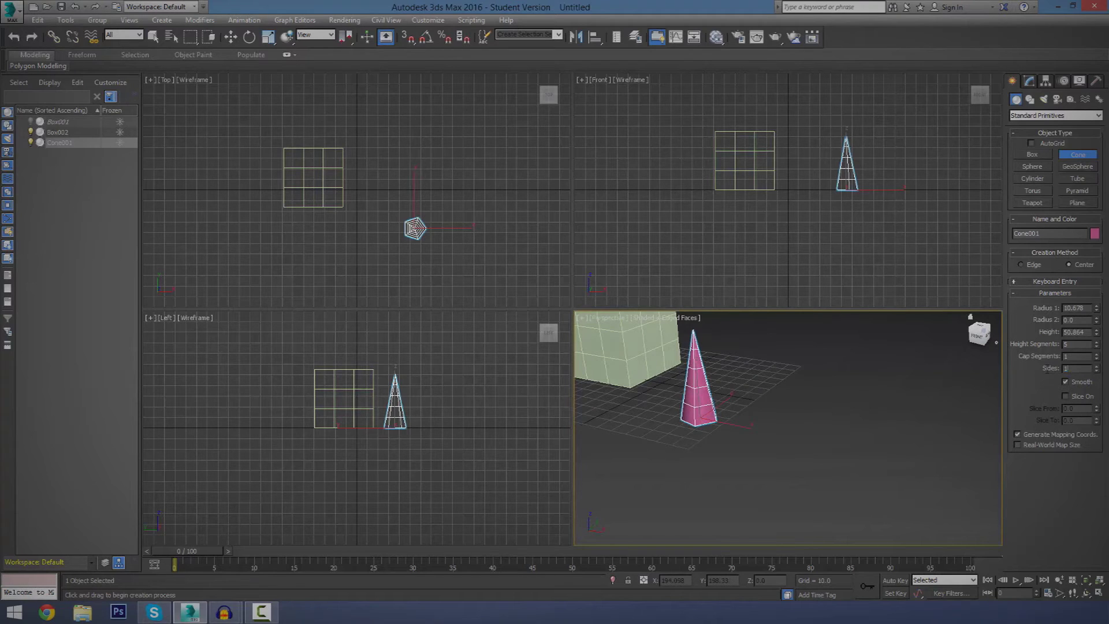
# - Set the cone's sides to 10
pyautogui.write('10')
pyautogui.press('Return')
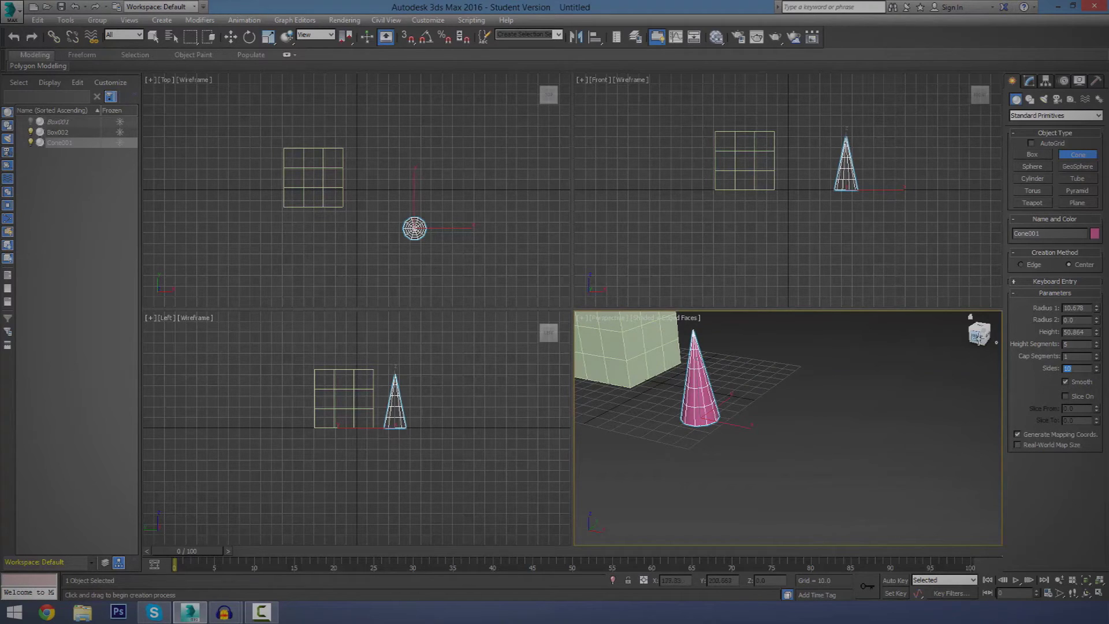
pyautogui.moveTo(981, 336); pyautogui.dragTo(988, 350)
pyautogui.keyDown('alt'); pyautogui.moveTo(839, 497); pyautogui.dragTo(710, 465, button='middle'); pyautogui.keyUp('alt')
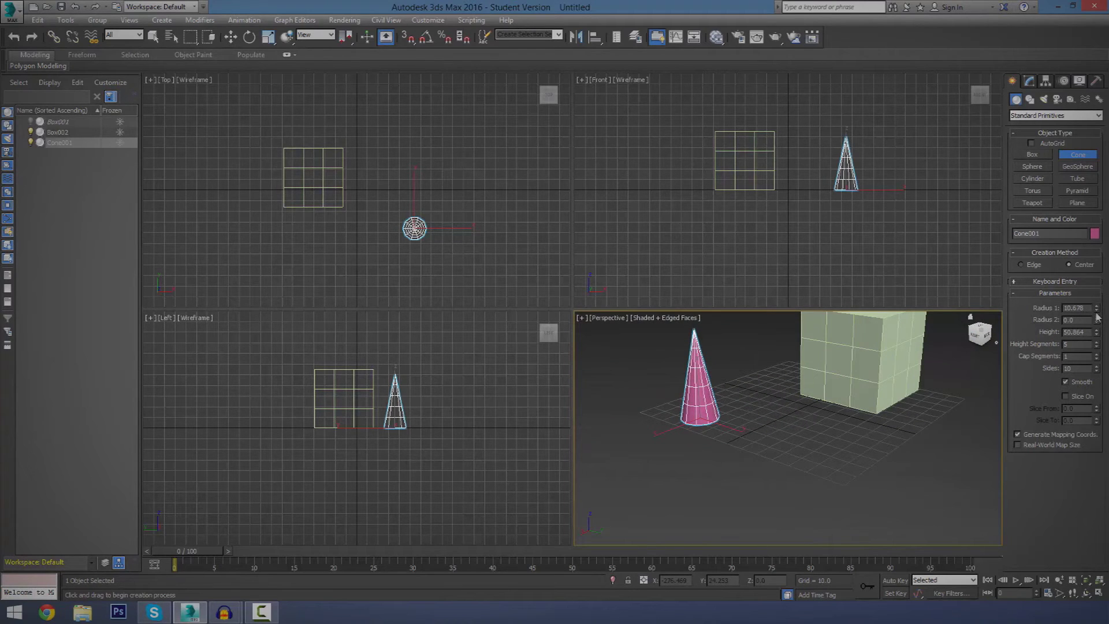
# - Adjust the cone to about 14.2 base radius, 3.66 top radius and 68.7 height, with 8 height segments
pyautogui.moveTo(1097, 313)
pyautogui.mouseDown()
pyautogui.moveTo(1097, 327)
pyautogui.moveTo(1097, 300)
pyautogui.mouseUp()
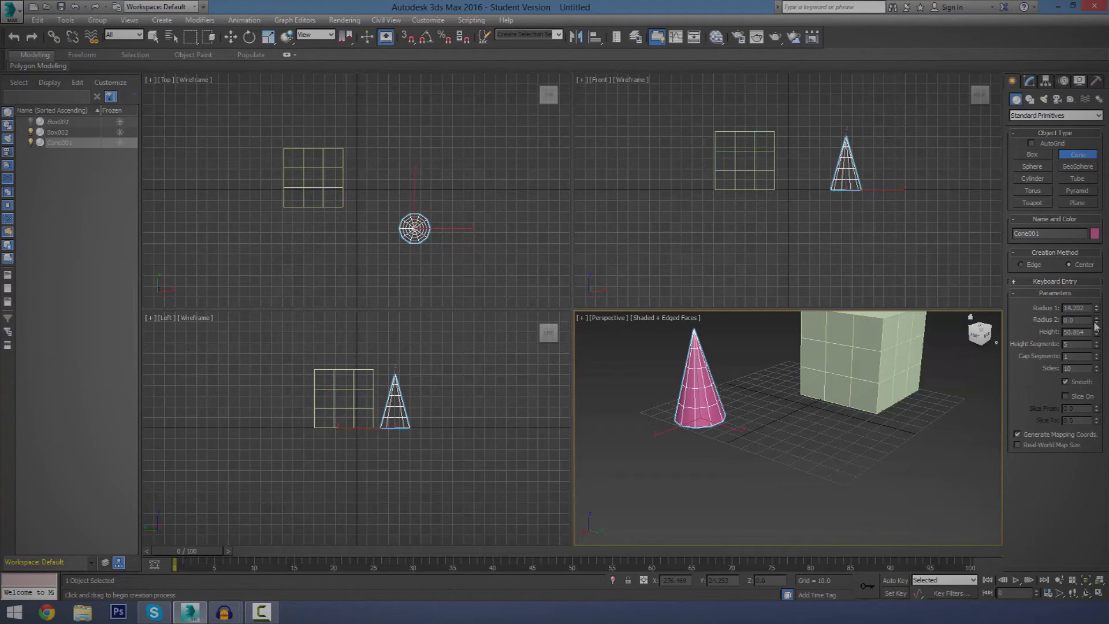
pyautogui.moveTo(1097, 303)
pyautogui.mouseDown()
pyautogui.moveTo(1077, 87)
pyautogui.moveTo(1096, 315)
pyautogui.moveTo(1096, 304)
pyautogui.mouseUp()
pyautogui.moveTo(987, 338); pyautogui.dragTo(975, 342)
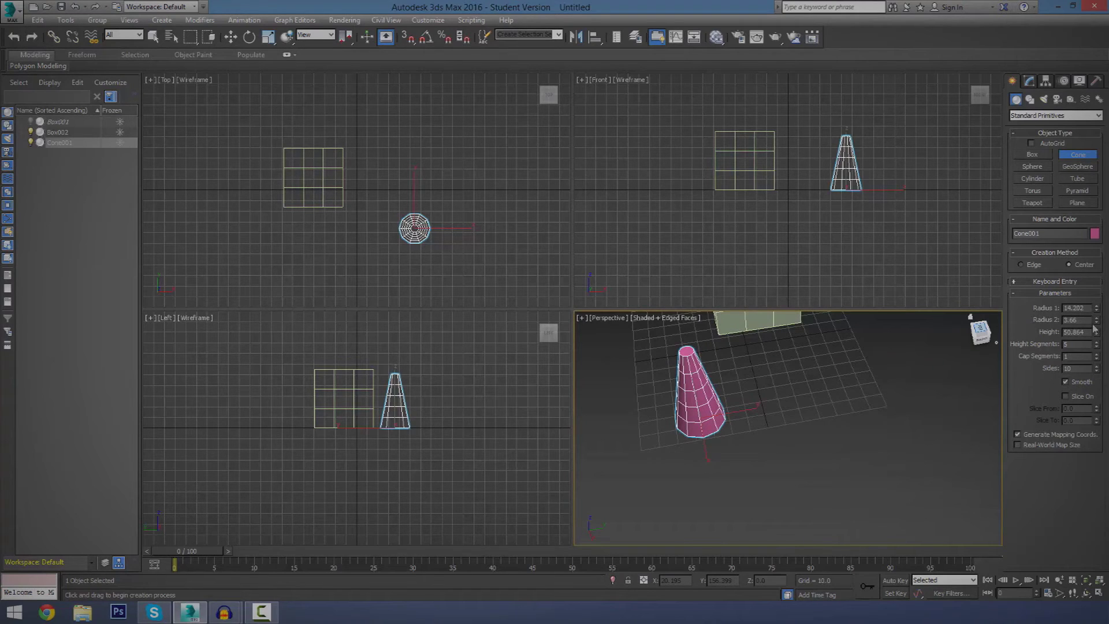
pyautogui.moveTo(1099, 333); pyautogui.dragTo(1062, 341)
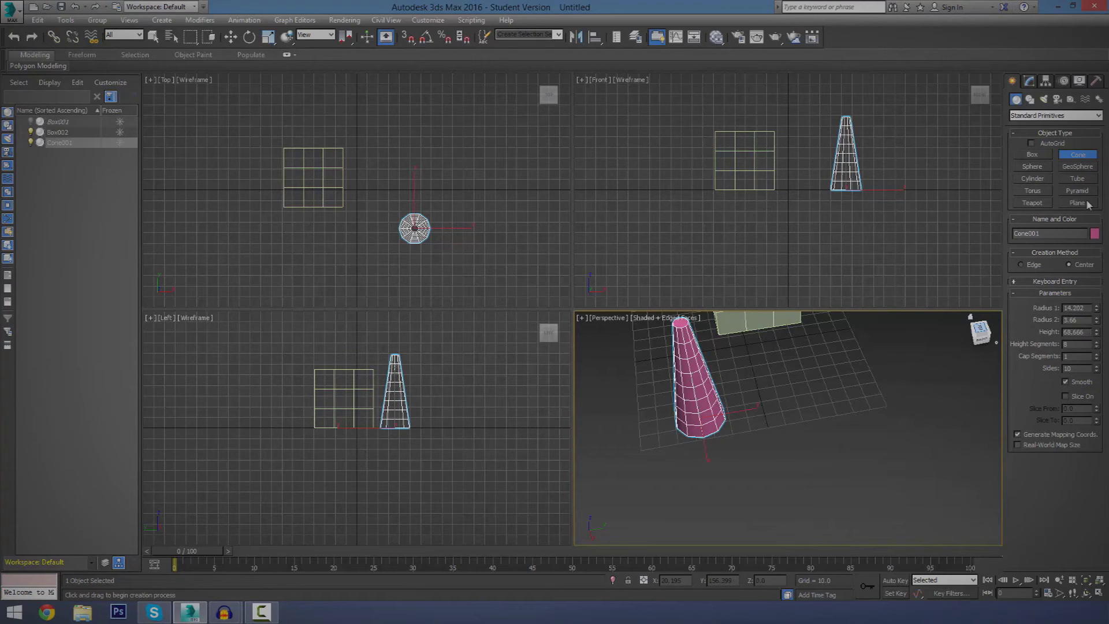
# - Create a sphere between the cube and the cone, with a radius of about 33.3 and 18 segments
pyautogui.click(1034, 168)
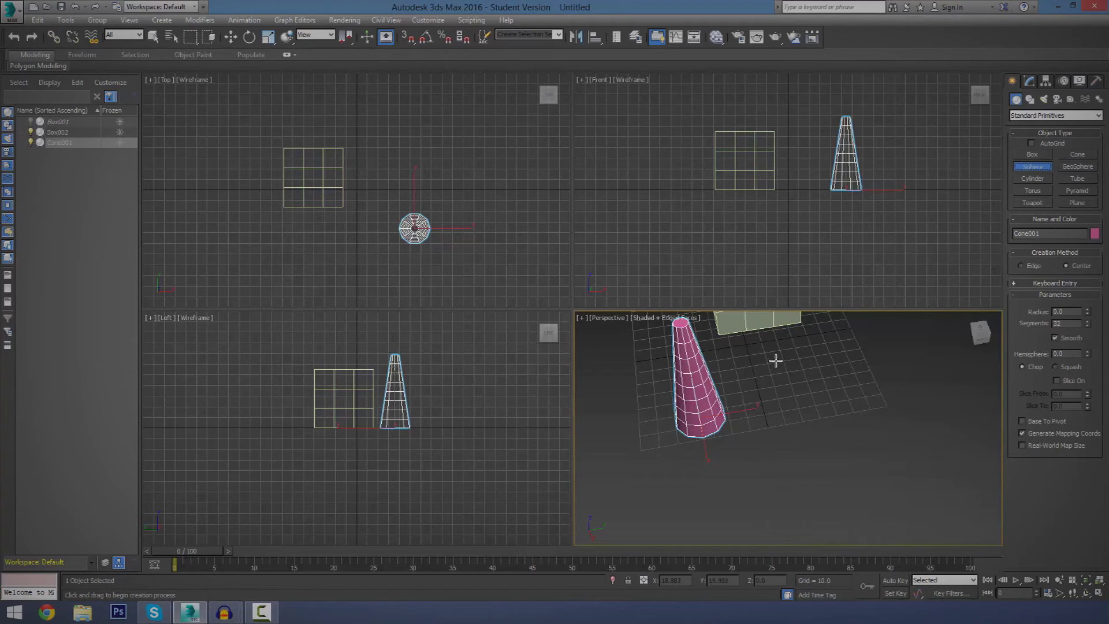
pyautogui.moveTo(775, 360); pyautogui.dragTo(814, 377)
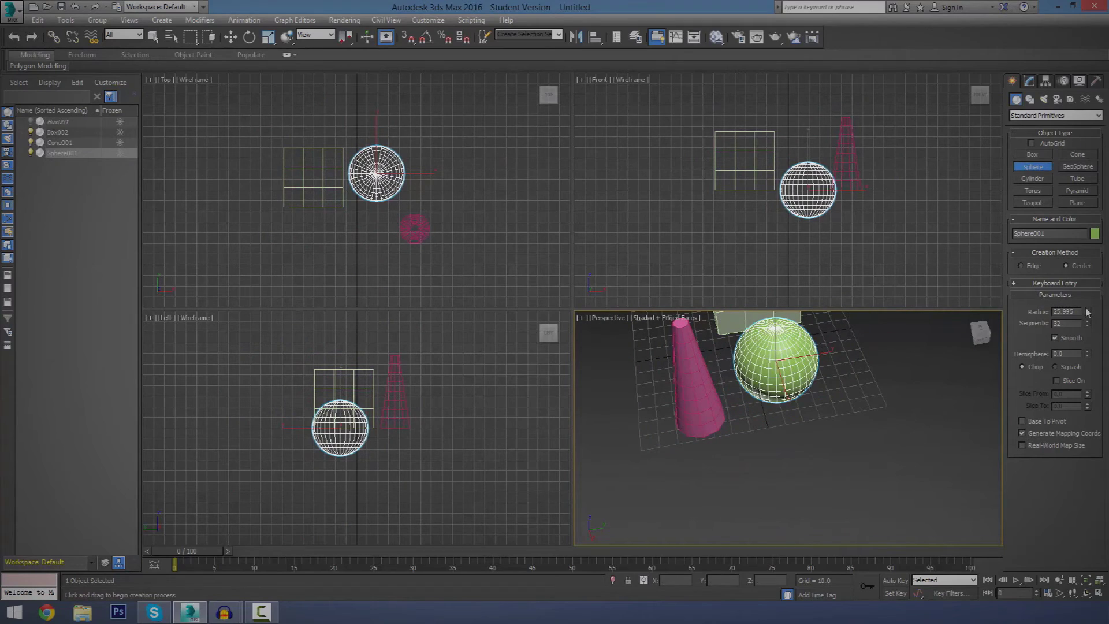
pyautogui.moveTo(1087, 312); pyautogui.dragTo(1084, 275)
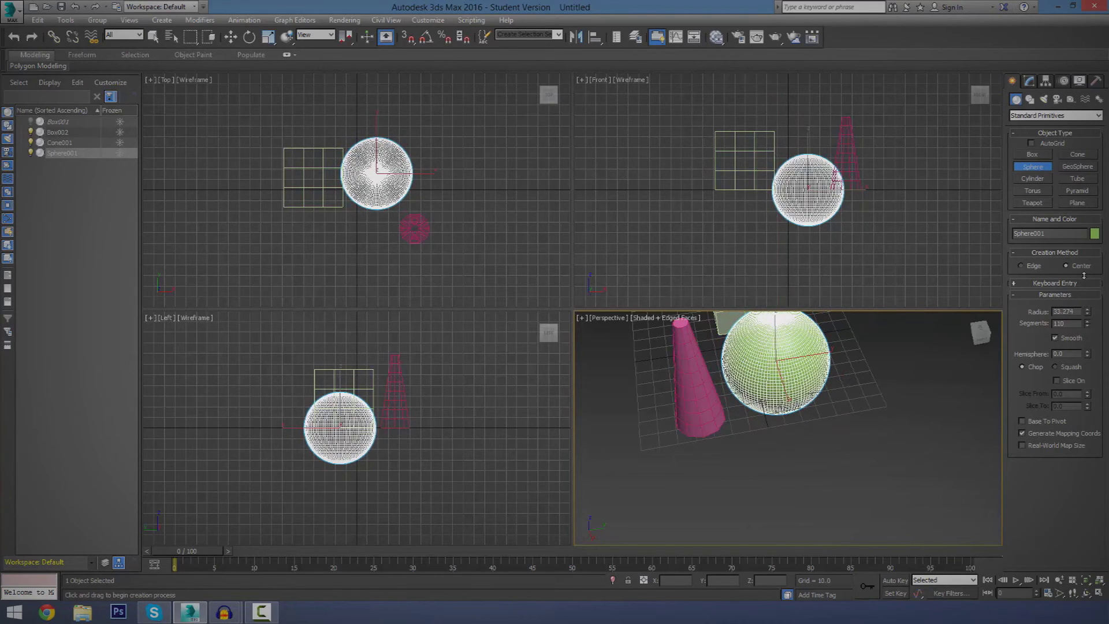
pyautogui.moveTo(1088, 325); pyautogui.dragTo(1085, 395)
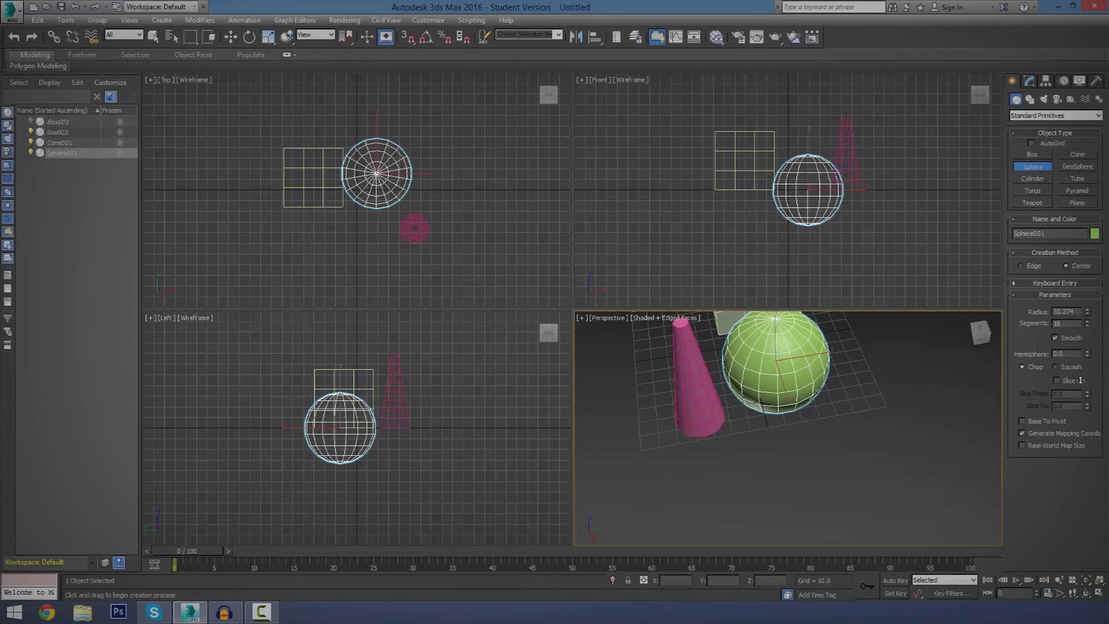
pyautogui.moveTo(1080, 380); pyautogui.dragTo(1077, 379)
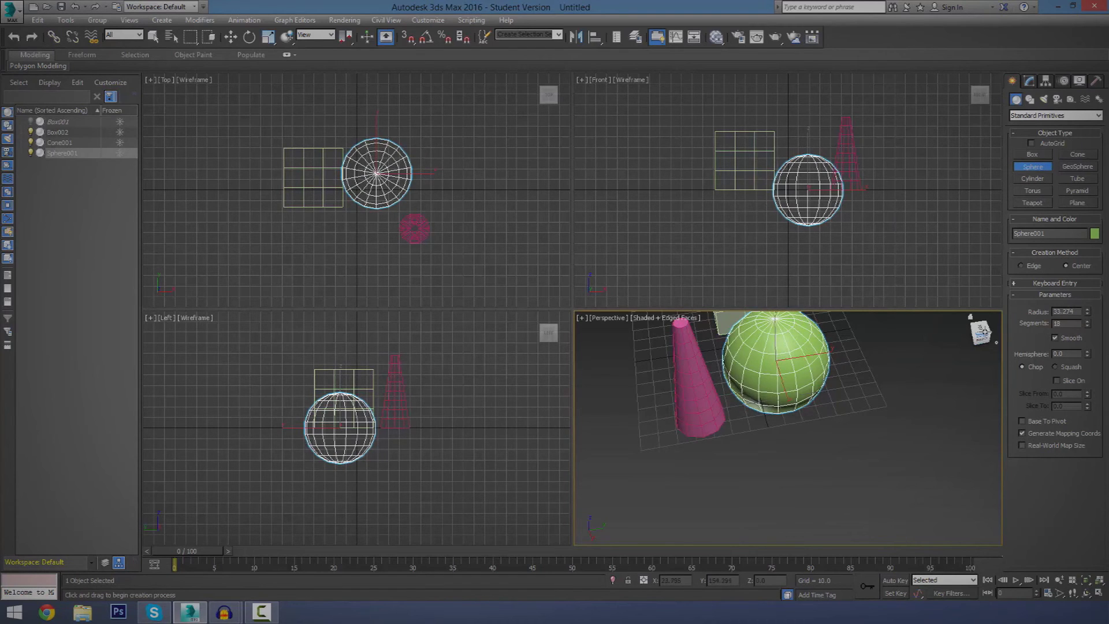
# - Create a cylinder on the far side of the sphere from the cone, about 11.7 in radius and 57.2 high
pyautogui.moveTo(981, 334); pyautogui.dragTo(912, 301)
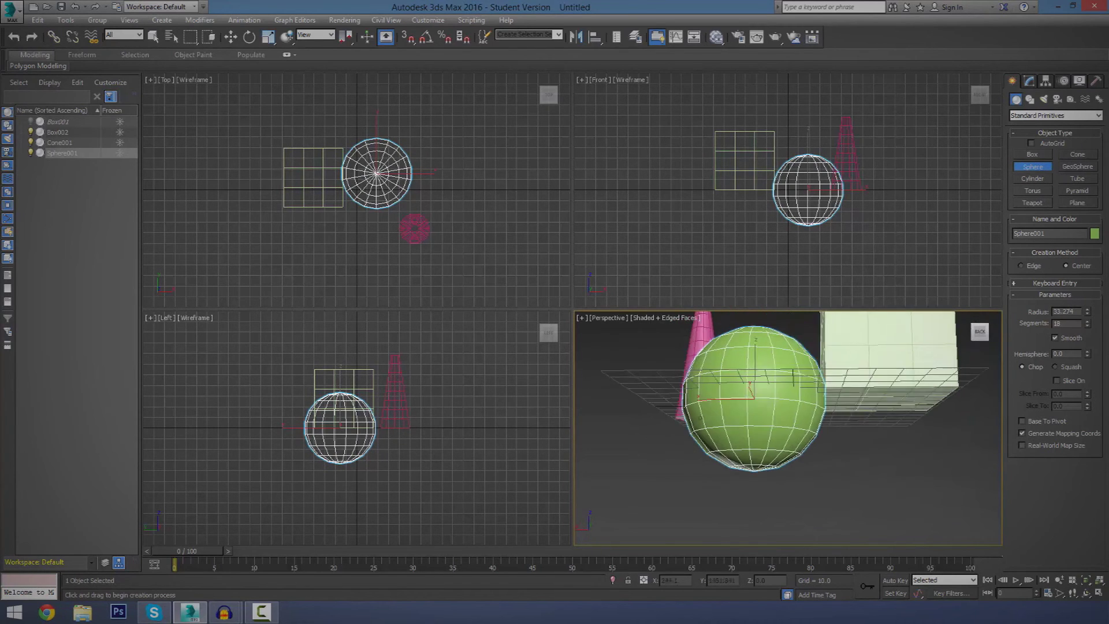
pyautogui.moveTo(700, 417)
pyautogui.keyDown('alt'); pyautogui.mouseDown(button='middle')
pyautogui.moveTo(686, 440)
pyautogui.moveTo(698, 417)
pyautogui.moveTo(733, 440)
pyautogui.moveTo(728, 404)
pyautogui.moveTo(702, 418)
pyautogui.mouseUp(button='middle'); pyautogui.keyUp('alt')
pyautogui.click(1077, 178)
pyautogui.click(1034, 180)
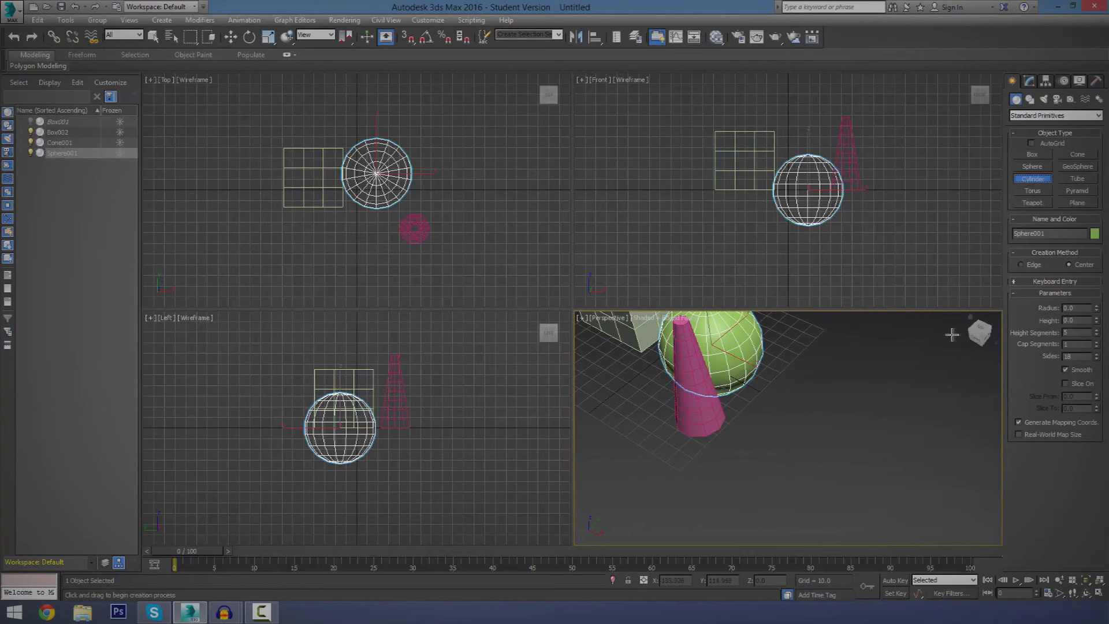
pyautogui.moveTo(901, 335); pyautogui.dragTo(815, 392, button='middle')
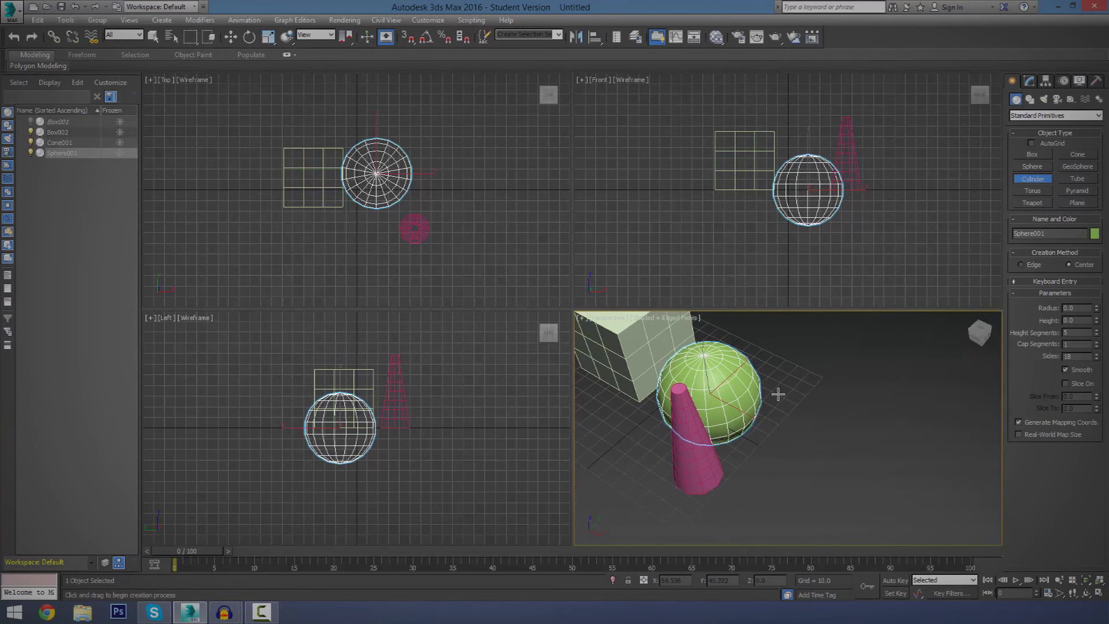
pyautogui.moveTo(777, 394)
pyautogui.mouseDown()
pyautogui.moveTo(824, 397)
pyautogui.moveTo(783, 406)
pyautogui.mouseUp()
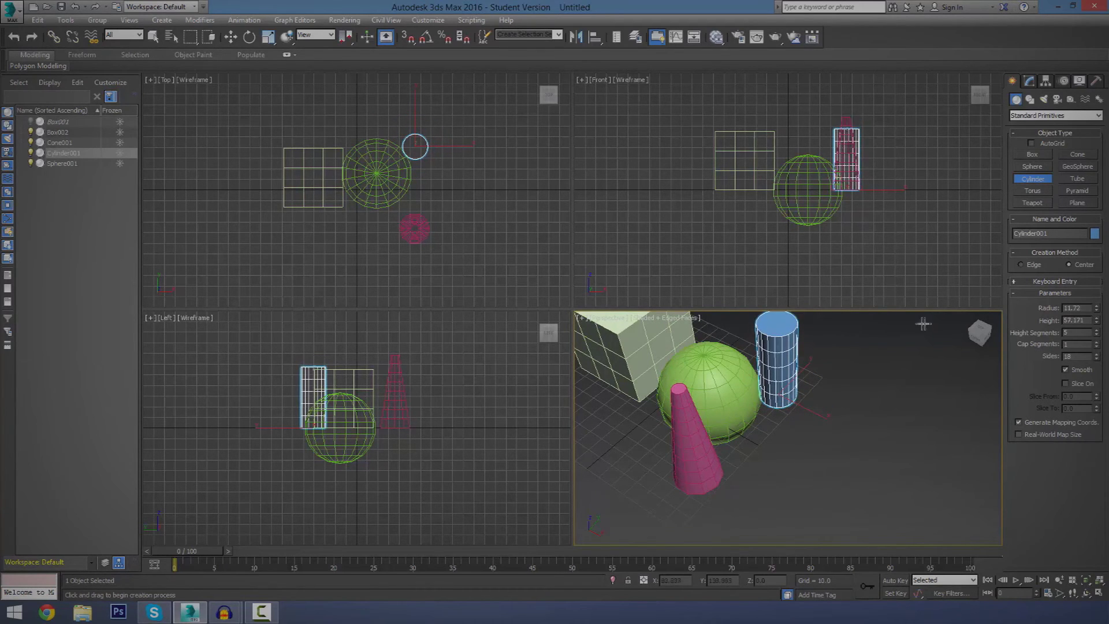
# - Reduce the cylinder's radius slightly and set its height segments to 20 and cap segments to 12
pyautogui.moveTo(1096, 310)
pyautogui.mouseDown()
pyautogui.moveTo(1081, 289)
pyautogui.moveTo(1097, 346)
pyautogui.moveTo(1097, 314)
pyautogui.moveTo(1095, 350)
pyautogui.moveTo(1096, 302)
pyautogui.mouseUp()
pyautogui.moveTo(1096, 350); pyautogui.dragTo(1096, 351)
pyautogui.click(760, 328)
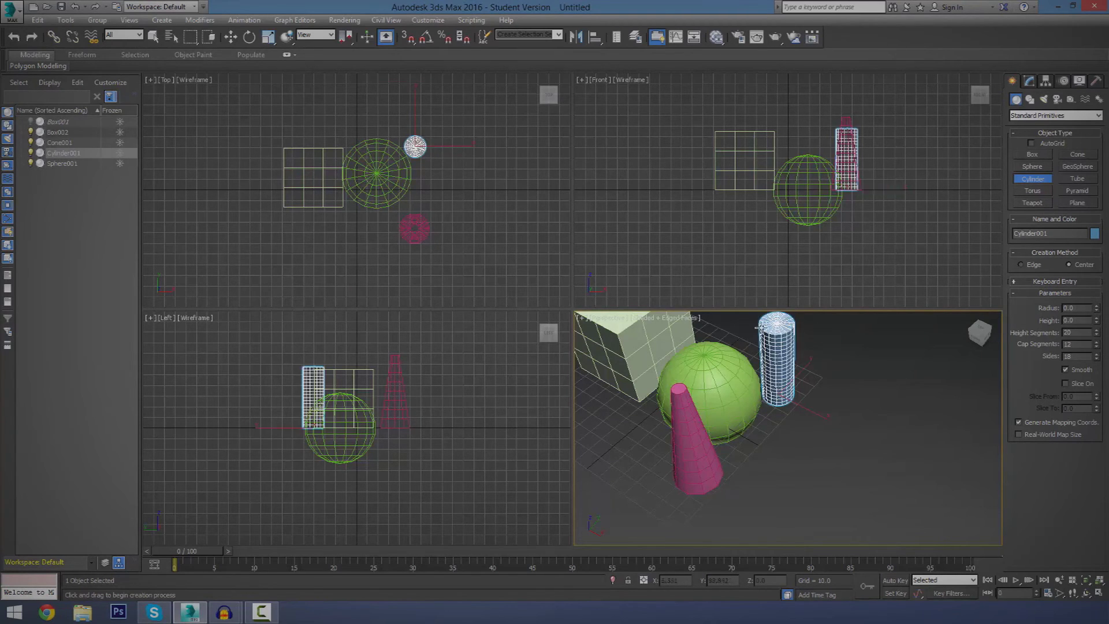
# - Create a tube in front of the cylinder, with radii of about 16.8 and 11.8 and a height of about 68.3
pyautogui.click(1073, 179)
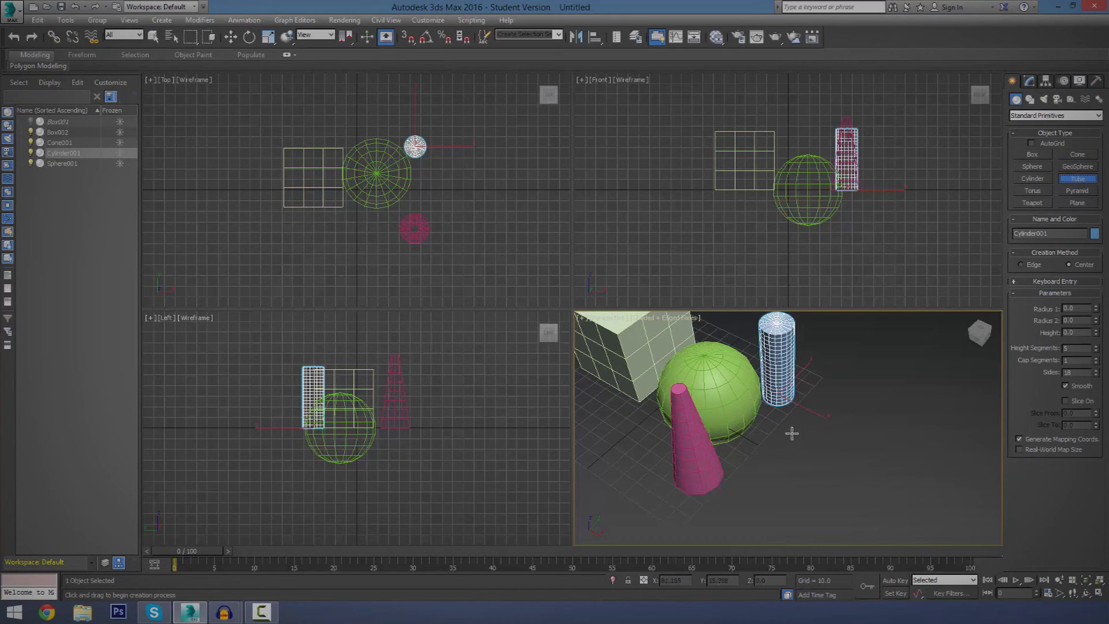
pyautogui.moveTo(792, 434); pyautogui.dragTo(810, 447)
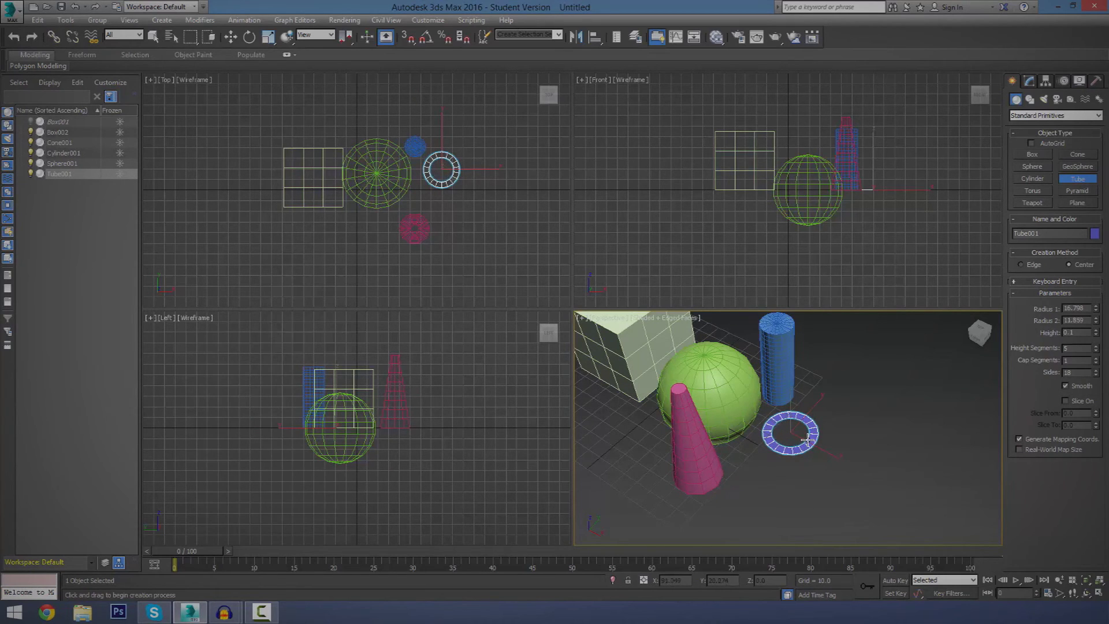
pyautogui.click(818, 325)
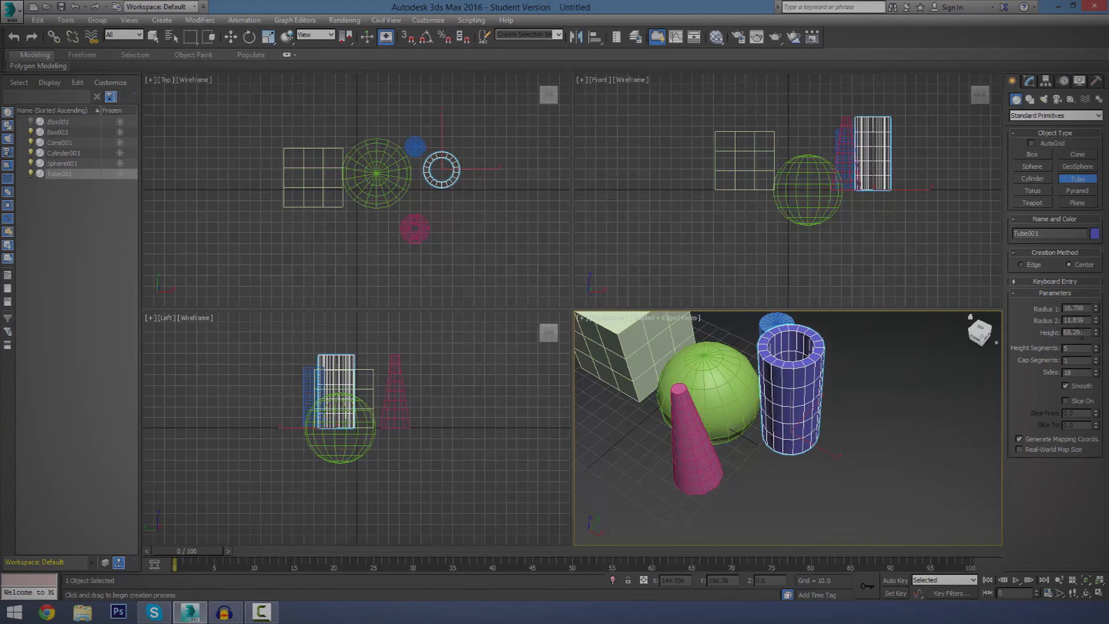
# - Create a torus beyond the tube, with a main radius of about 28.3 and a ring radius of about 15.7
pyautogui.click(1032, 190)
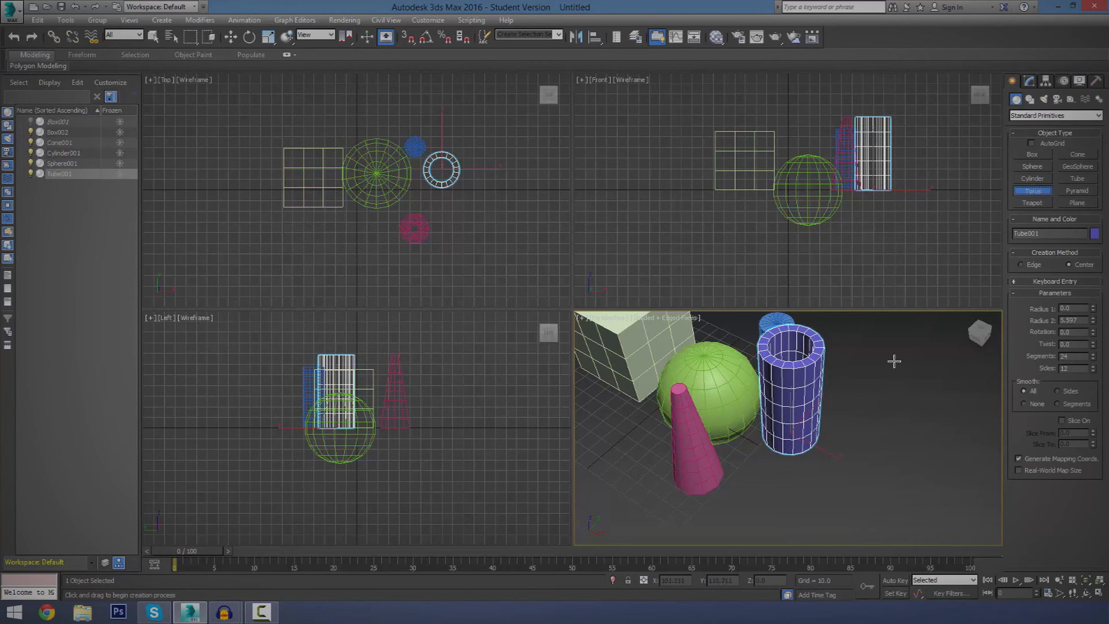
pyautogui.moveTo(895, 361); pyautogui.dragTo(938, 395)
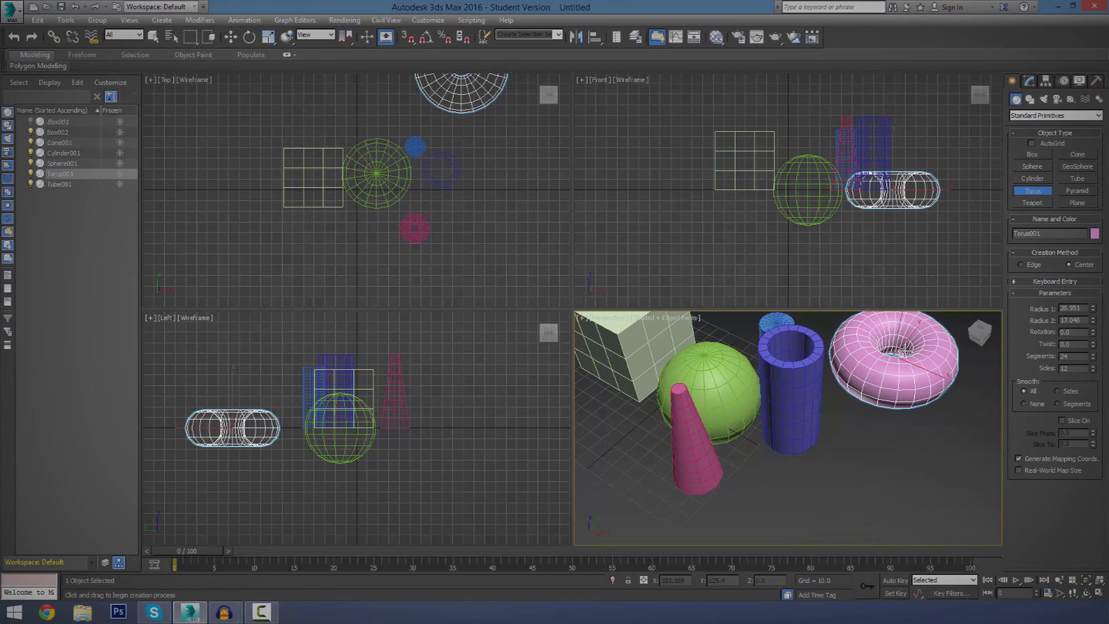
pyautogui.click(906, 364)
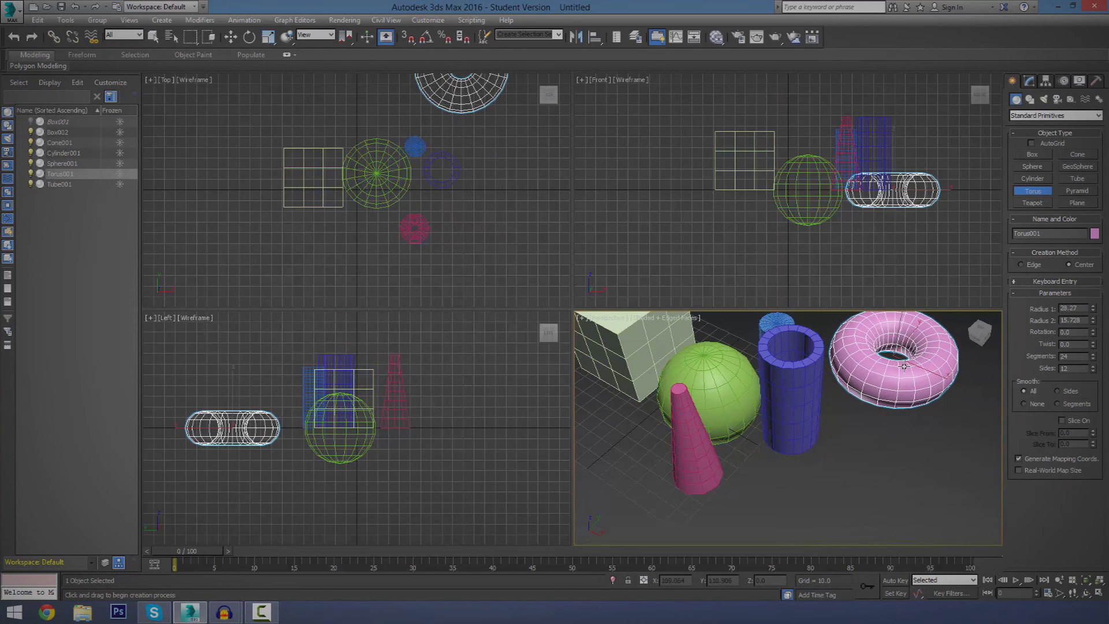
pyautogui.click(905, 368)
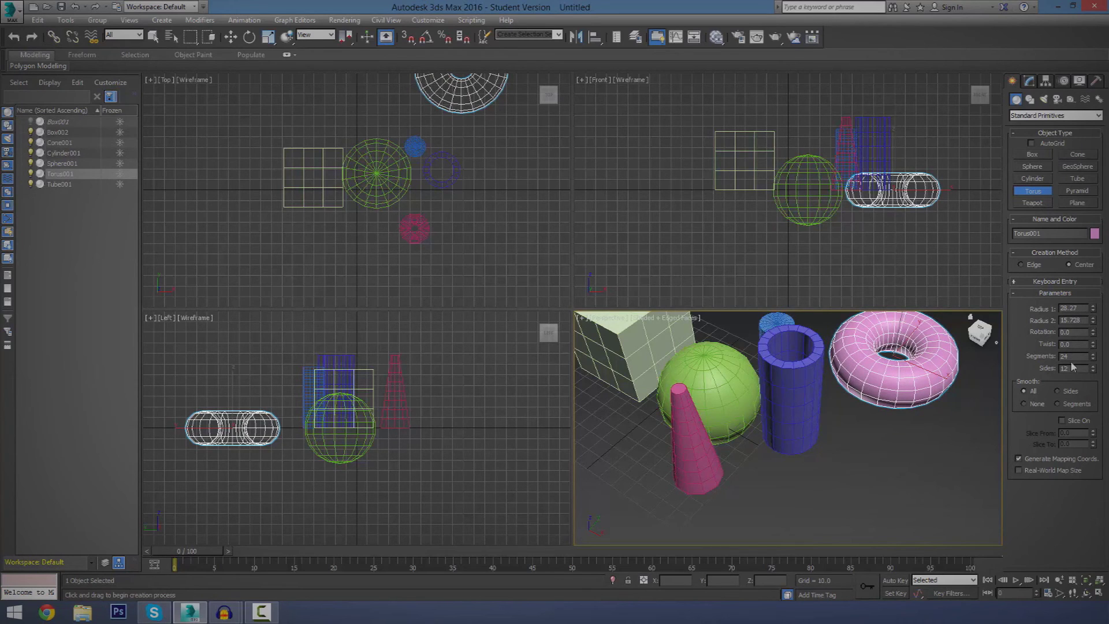
# - Create a pyramid in front of the torus, about 36.4 wide, 37.2 deep and 45.9 high
pyautogui.click(1077, 194)
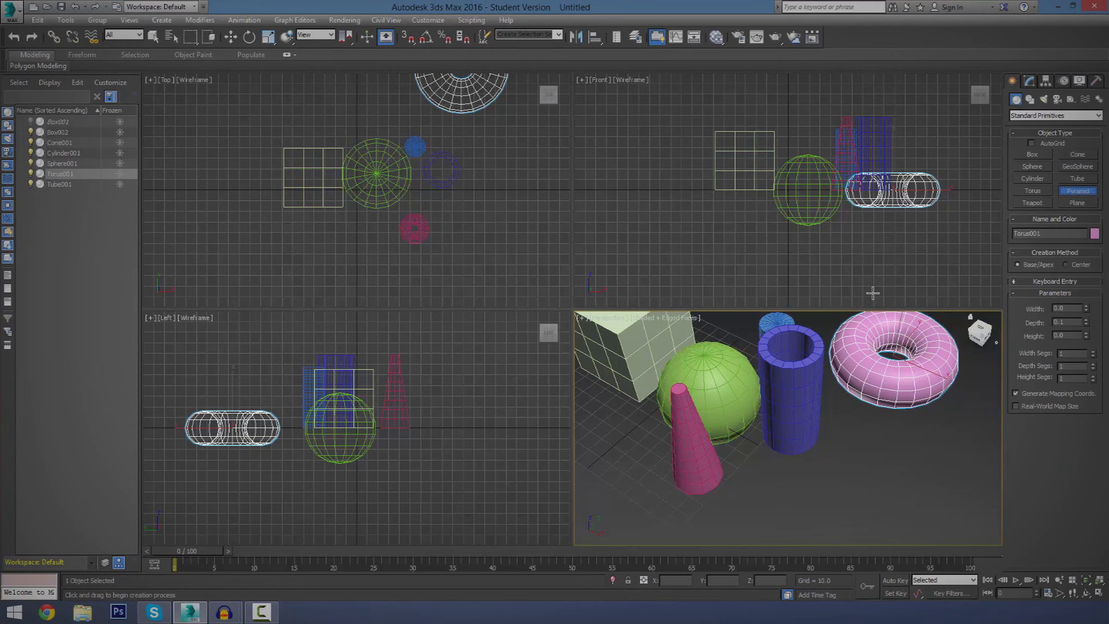
pyautogui.moveTo(861, 448); pyautogui.dragTo(886, 519)
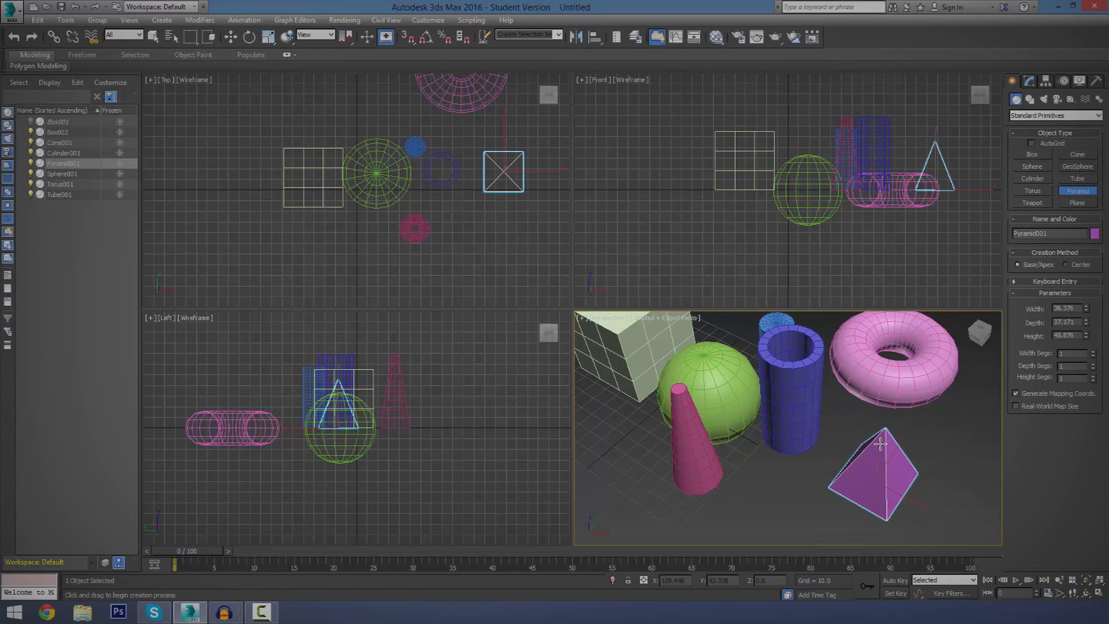
pyautogui.click(881, 443)
# - Create a teapot between the cone and the pyramid, with a radius of about 19
pyautogui.click(1033, 202)
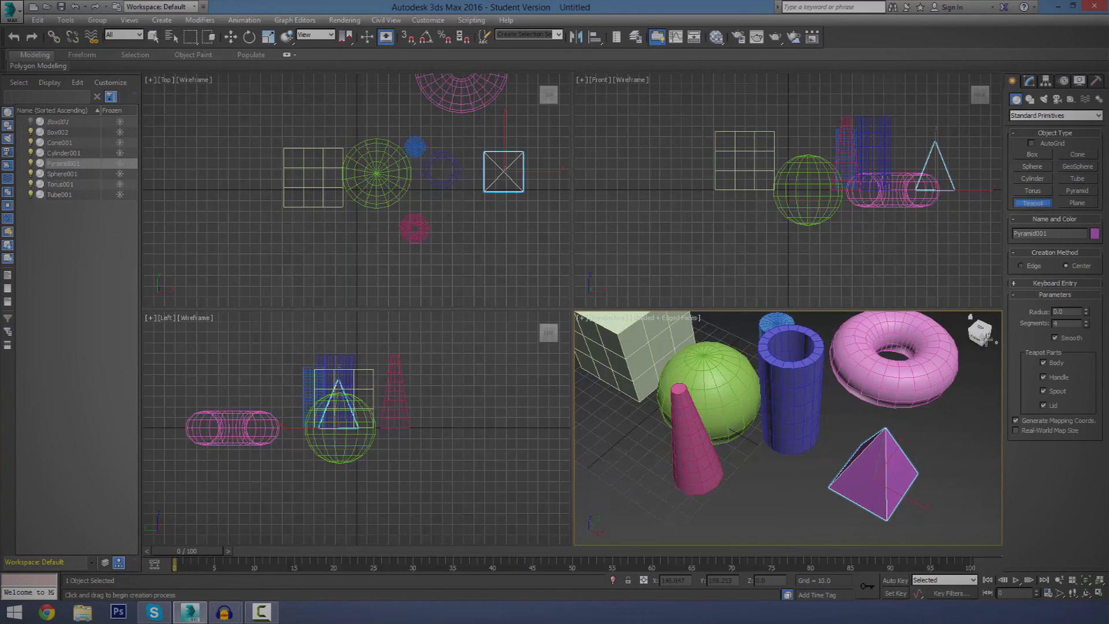
pyautogui.moveTo(984, 333); pyautogui.dragTo(1008, 311)
pyautogui.moveTo(910, 433); pyautogui.dragTo(811, 361, button='middle')
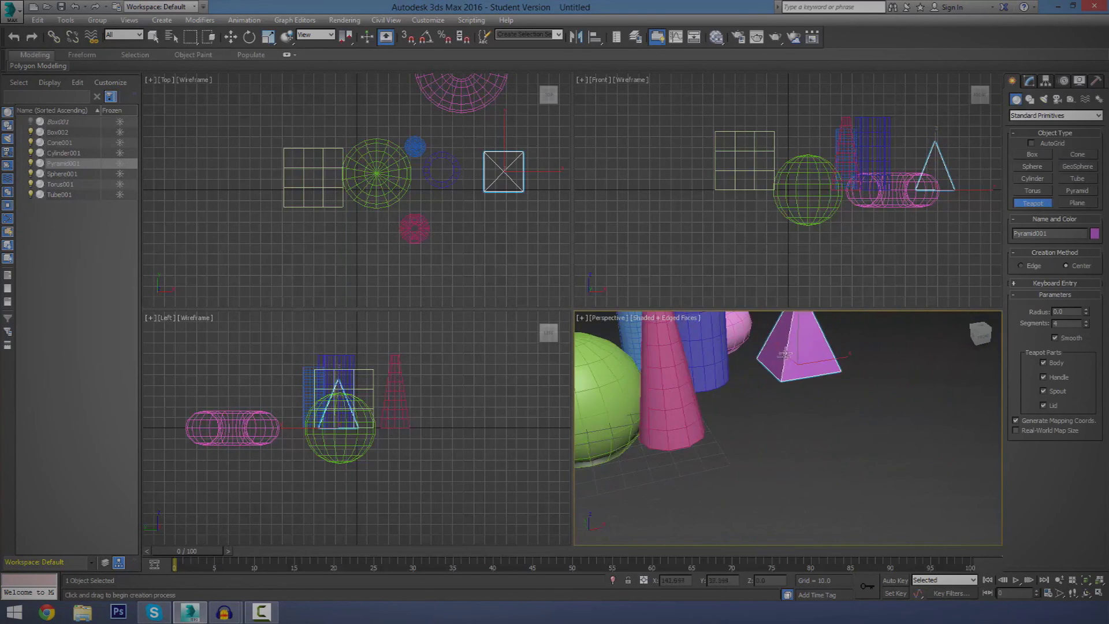
pyautogui.scroll(-2, 813, 426)
pyautogui.moveTo(777, 421)
pyautogui.mouseDown()
pyautogui.moveTo(816, 450)
pyautogui.moveTo(777, 434)
pyautogui.mouseUp()
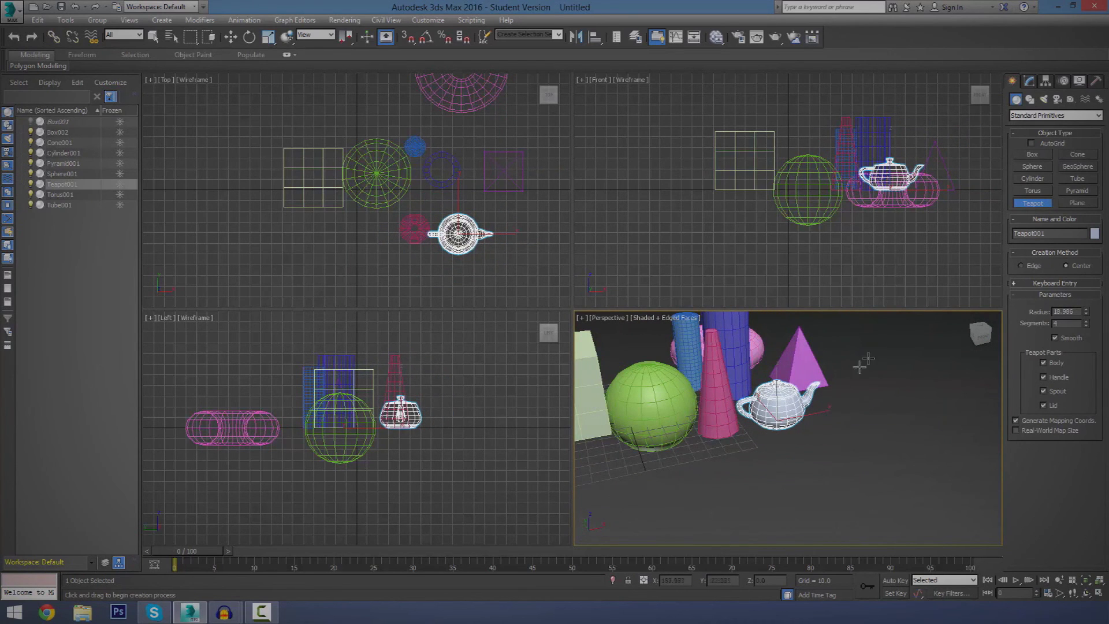
# - Create a plane in front of the teapot and pyramid, about 64.8 long and 68.4 wide
pyautogui.click(1076, 203)
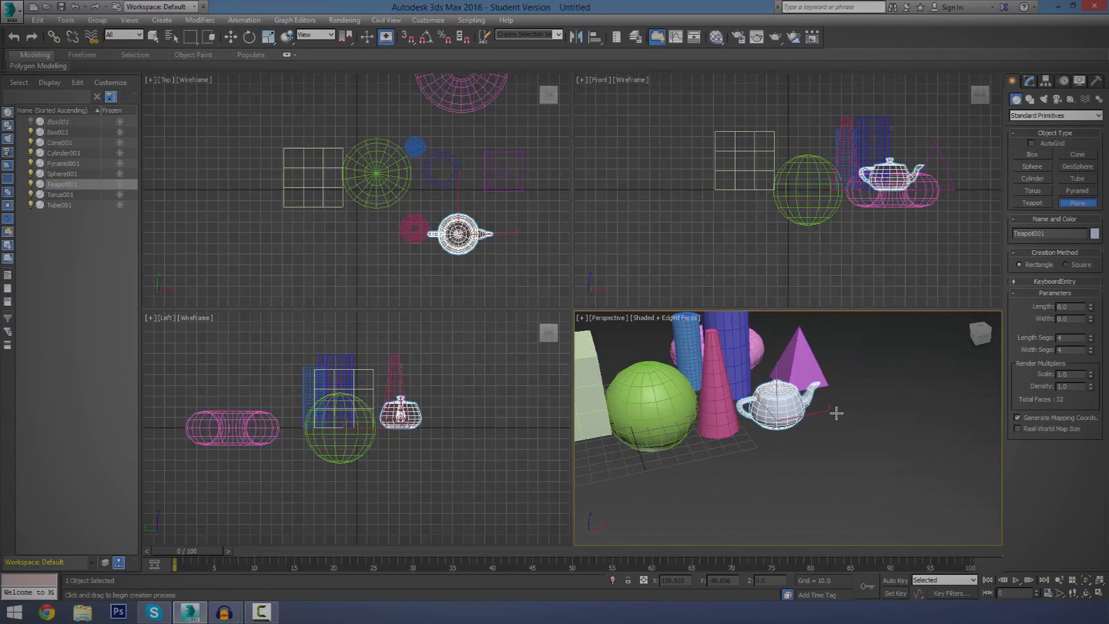
pyautogui.moveTo(837, 411); pyautogui.dragTo(974, 436)
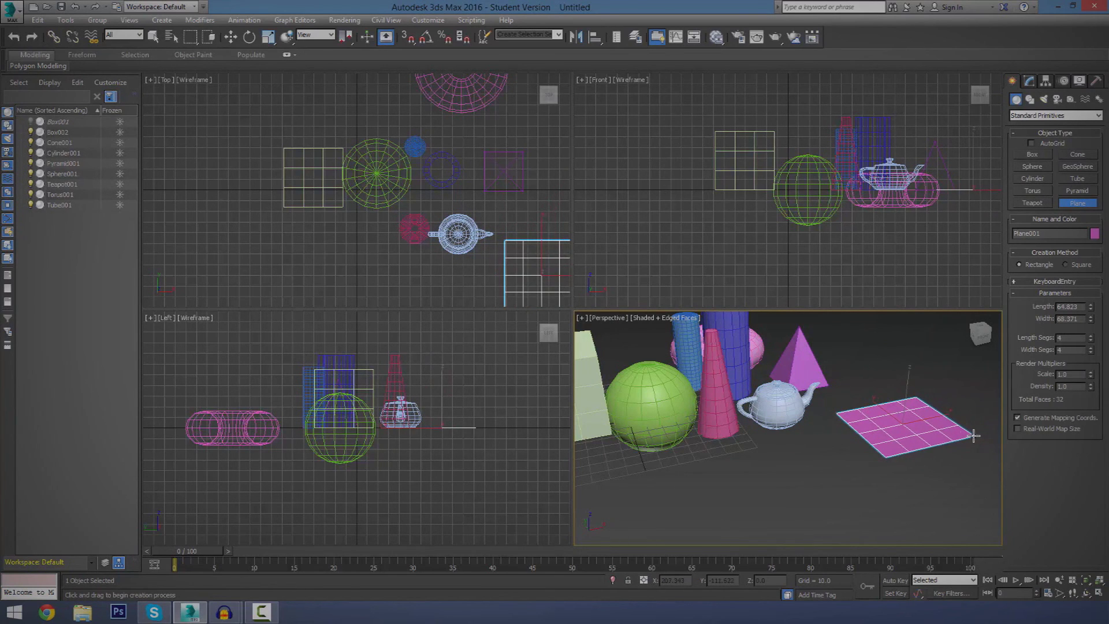
pyautogui.moveTo(938, 359); pyautogui.dragTo(912, 367, button='middle')
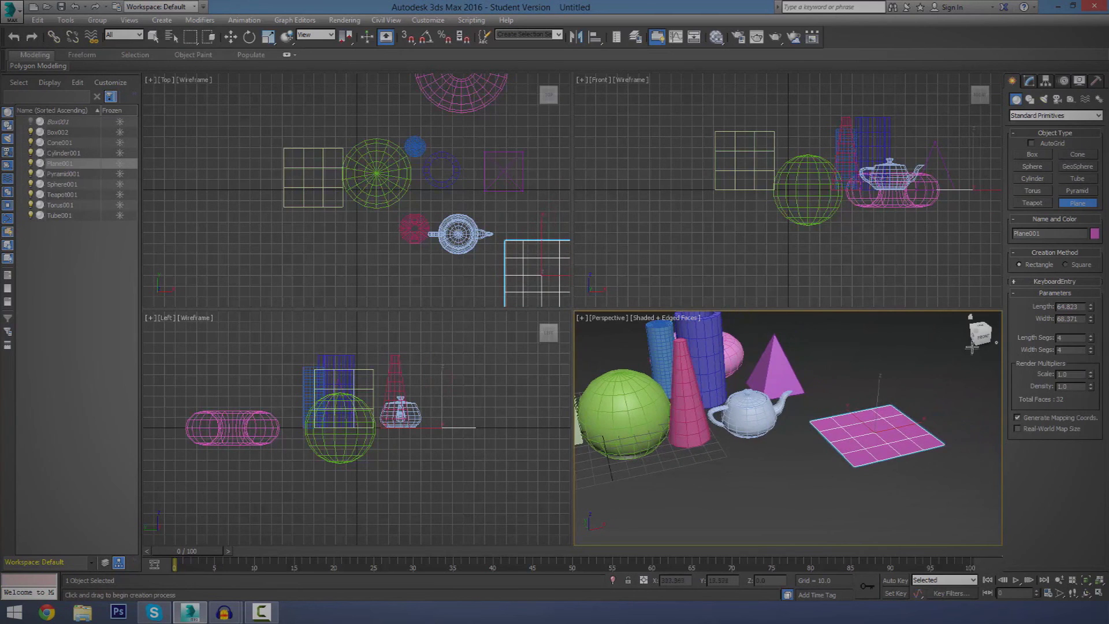
pyautogui.moveTo(980, 341)
pyautogui.mouseDown()
pyautogui.moveTo(976, 298)
pyautogui.moveTo(989, 324)
pyautogui.moveTo(978, 336)
pyautogui.moveTo(990, 332)
pyautogui.moveTo(901, 317)
pyautogui.moveTo(945, 334)
pyautogui.moveTo(975, 315)
pyautogui.moveTo(980, 335)
pyautogui.mouseUp()
pyautogui.moveTo(732, 392); pyautogui.dragTo(913, 402, button='middle')
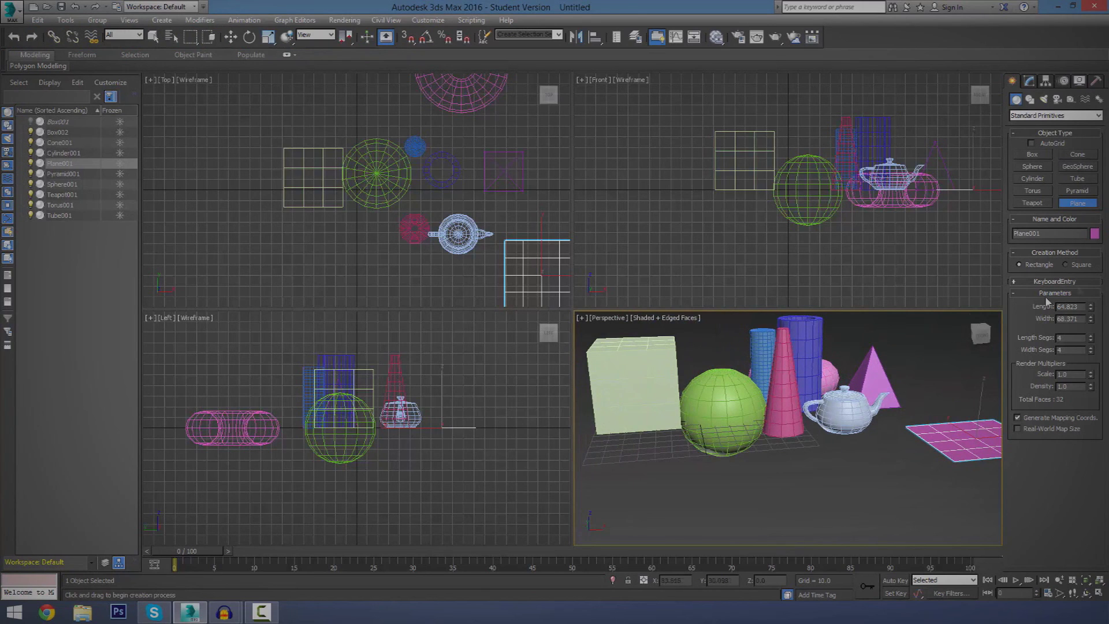
# - Activate the Box primitive tool and view the arrangement of primitives from a higher angle
pyautogui.click(1033, 155)
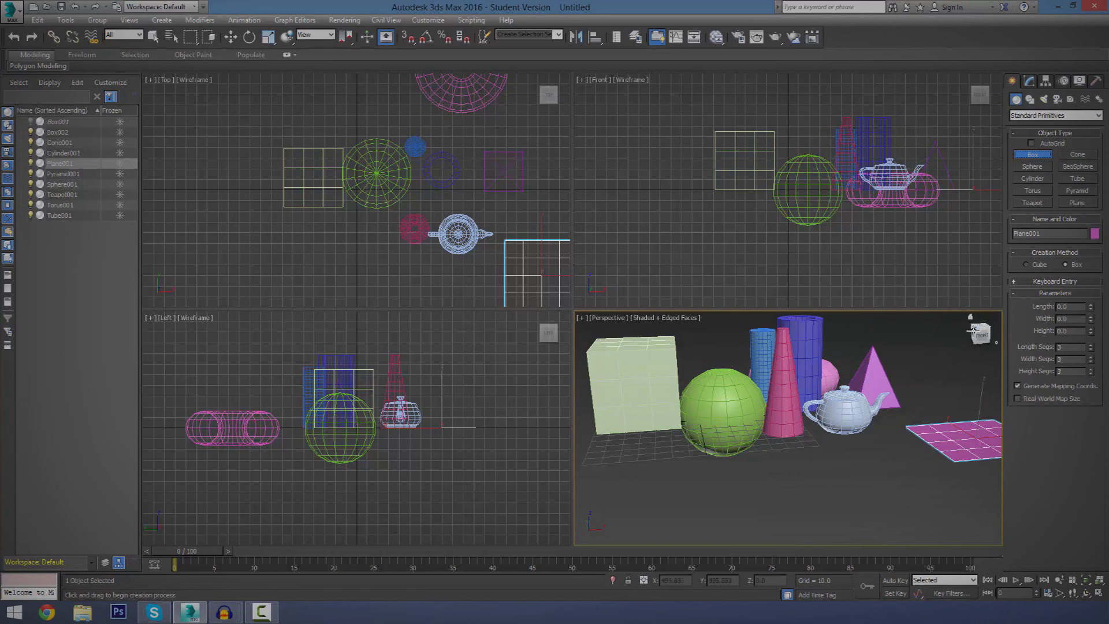
pyautogui.moveTo(988, 326)
pyautogui.mouseDown()
pyautogui.moveTo(981, 338)
pyautogui.moveTo(930, 335)
pyautogui.moveTo(983, 333)
pyautogui.mouseUp()
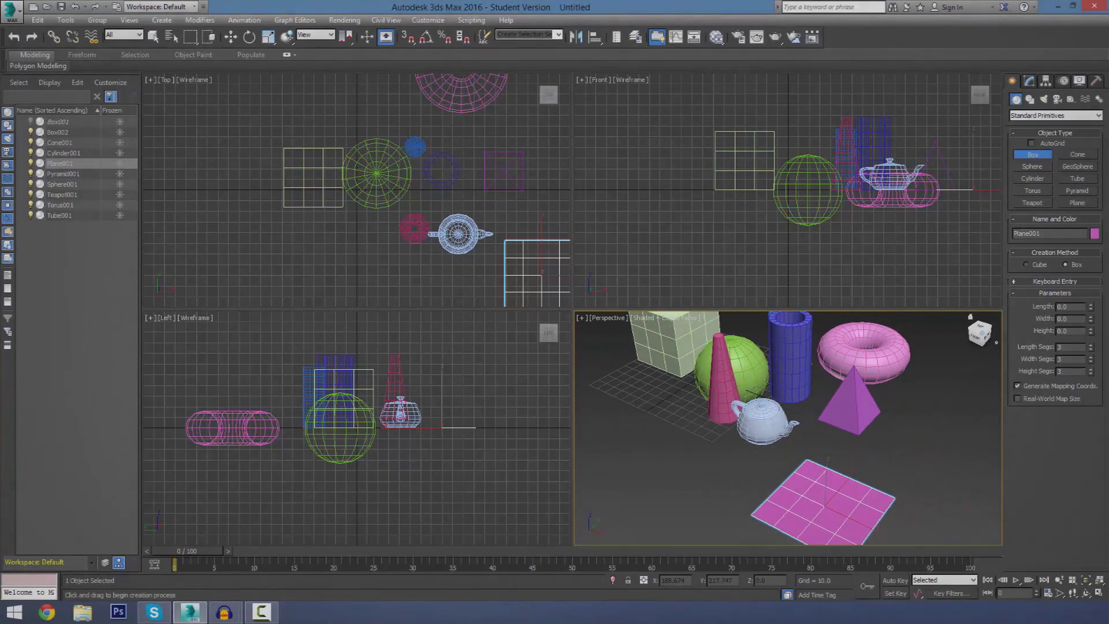